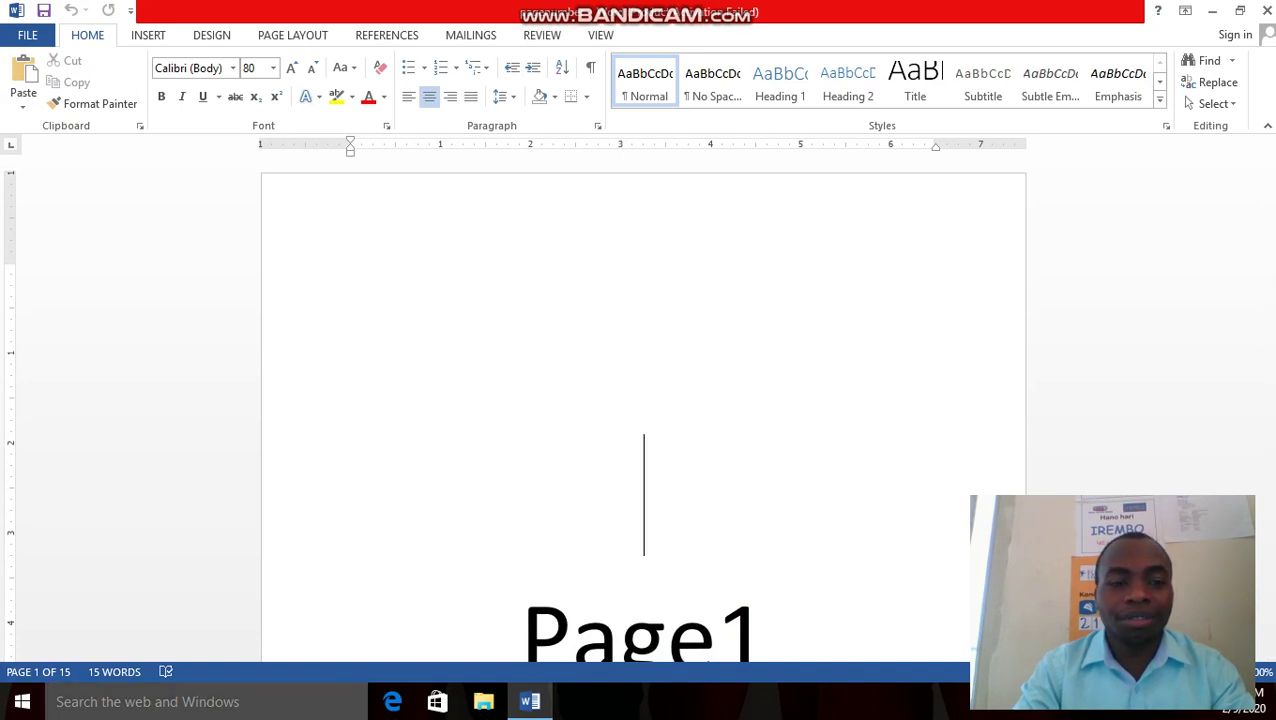
Look up Word 2013 with the Windows search and return to the open document
click(75, 703)
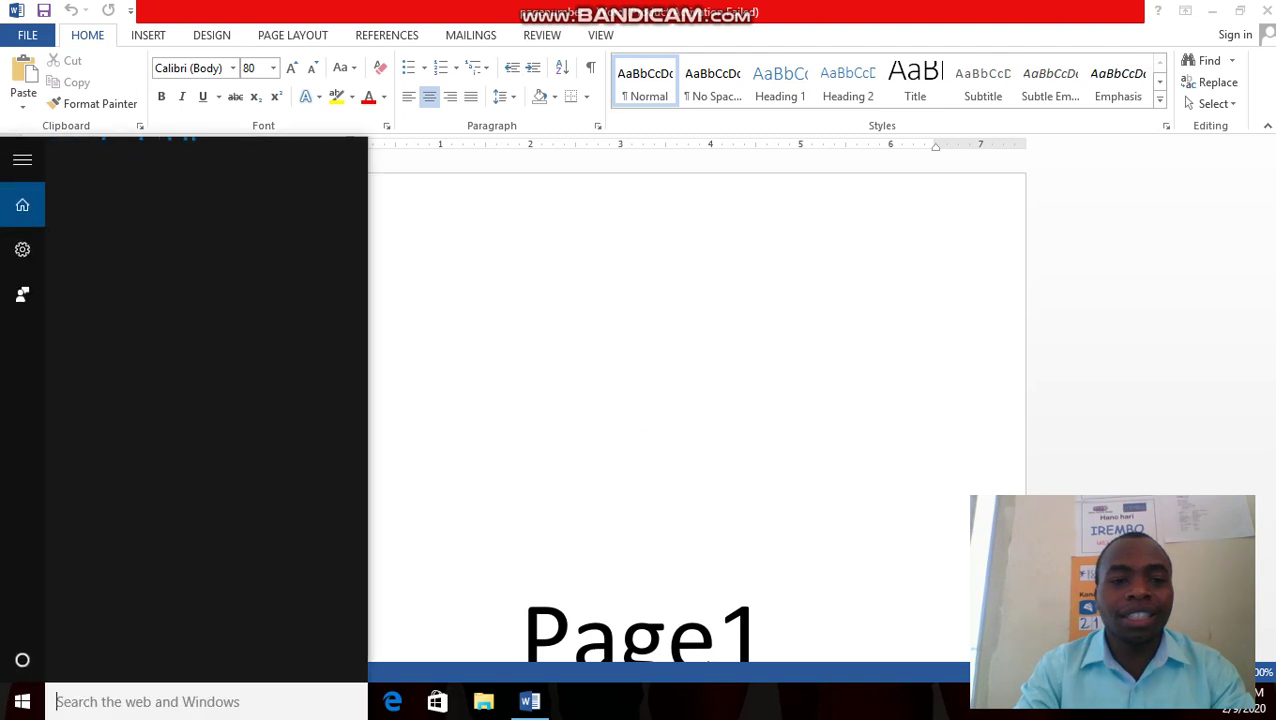
text(wor)
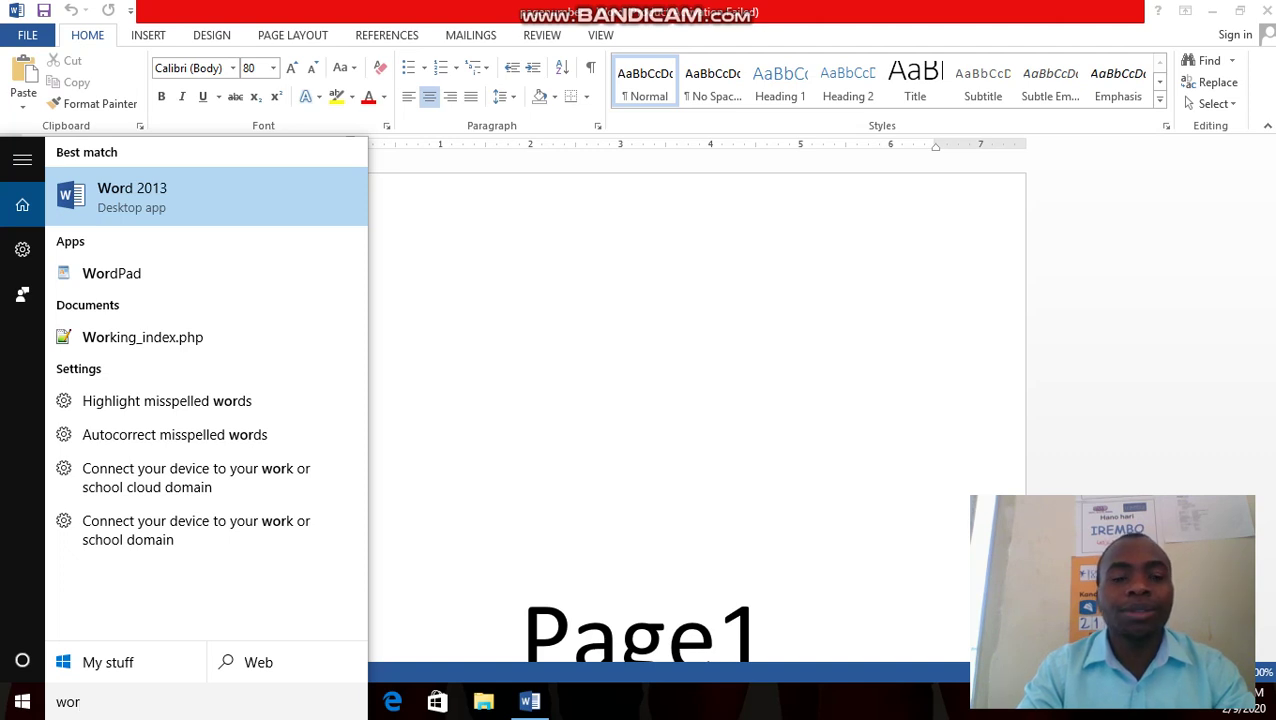
key(Return)
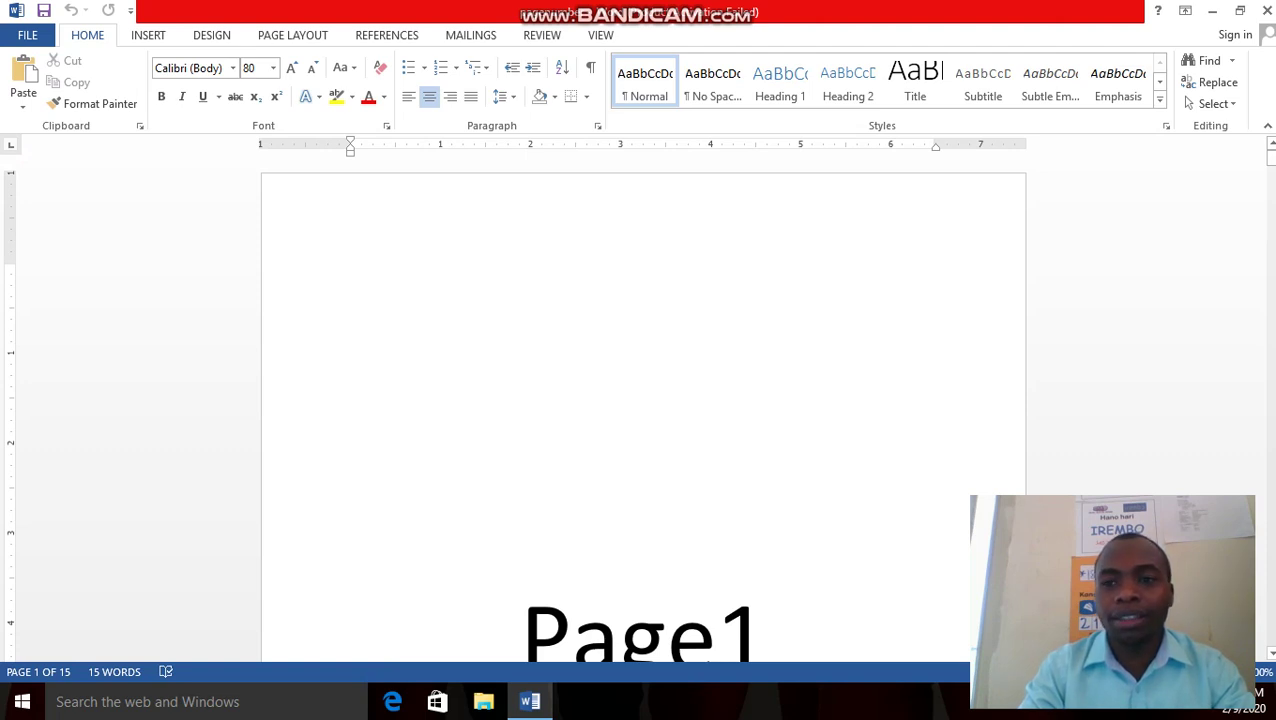
mouse_move(1270, 152)
mouse_down()
mouse_move(1270, 642)
mouse_move(1270, 160)
mouse_up()
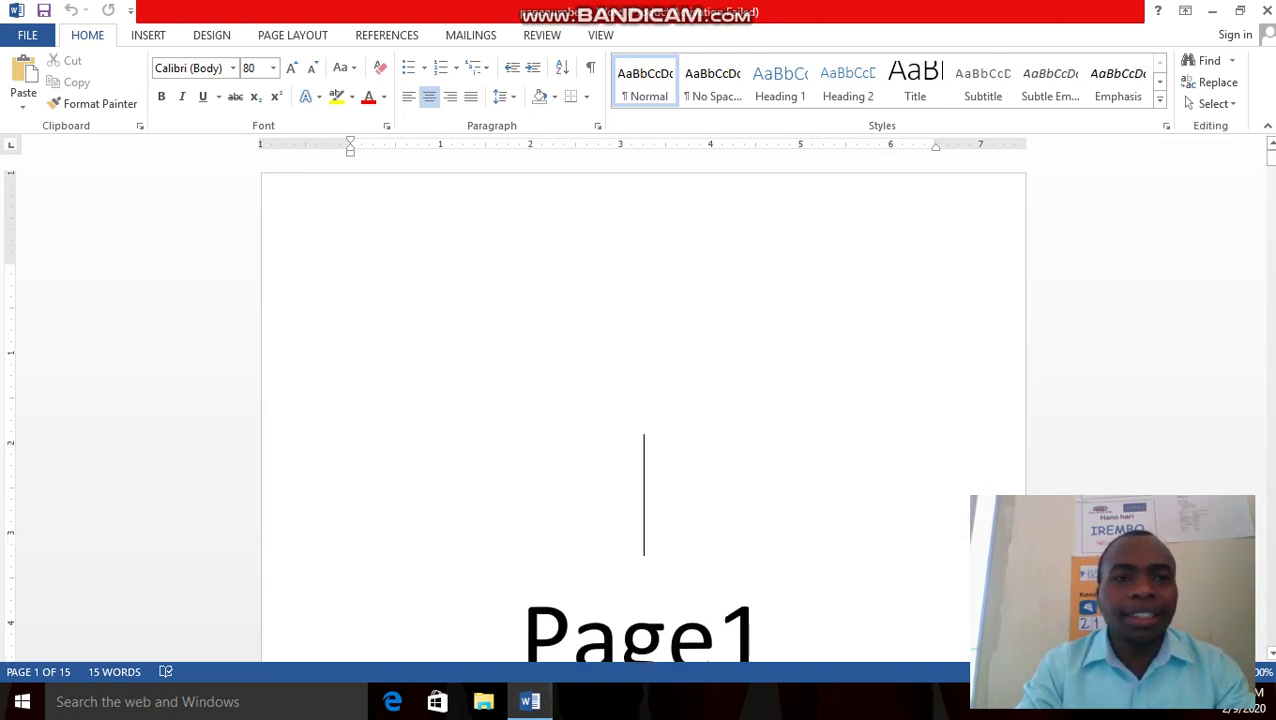
Examine the page number styles offered for the top of the page
click(148, 35)
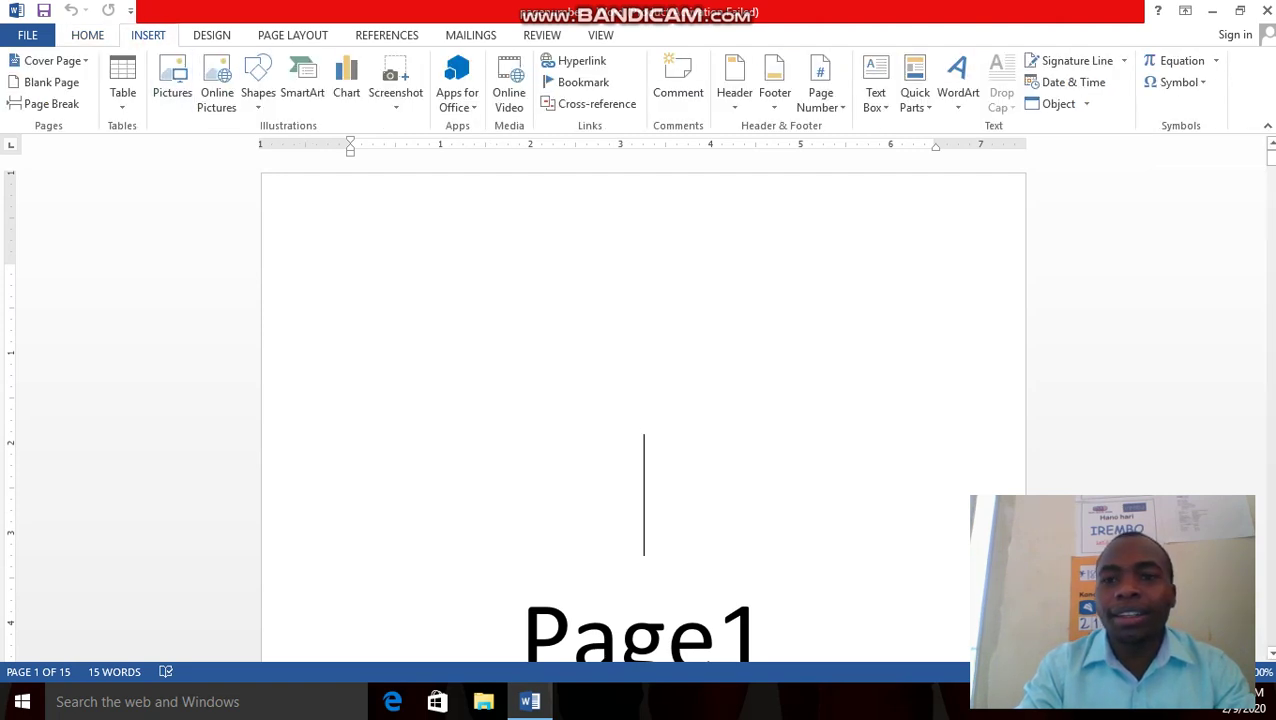
click(820, 92)
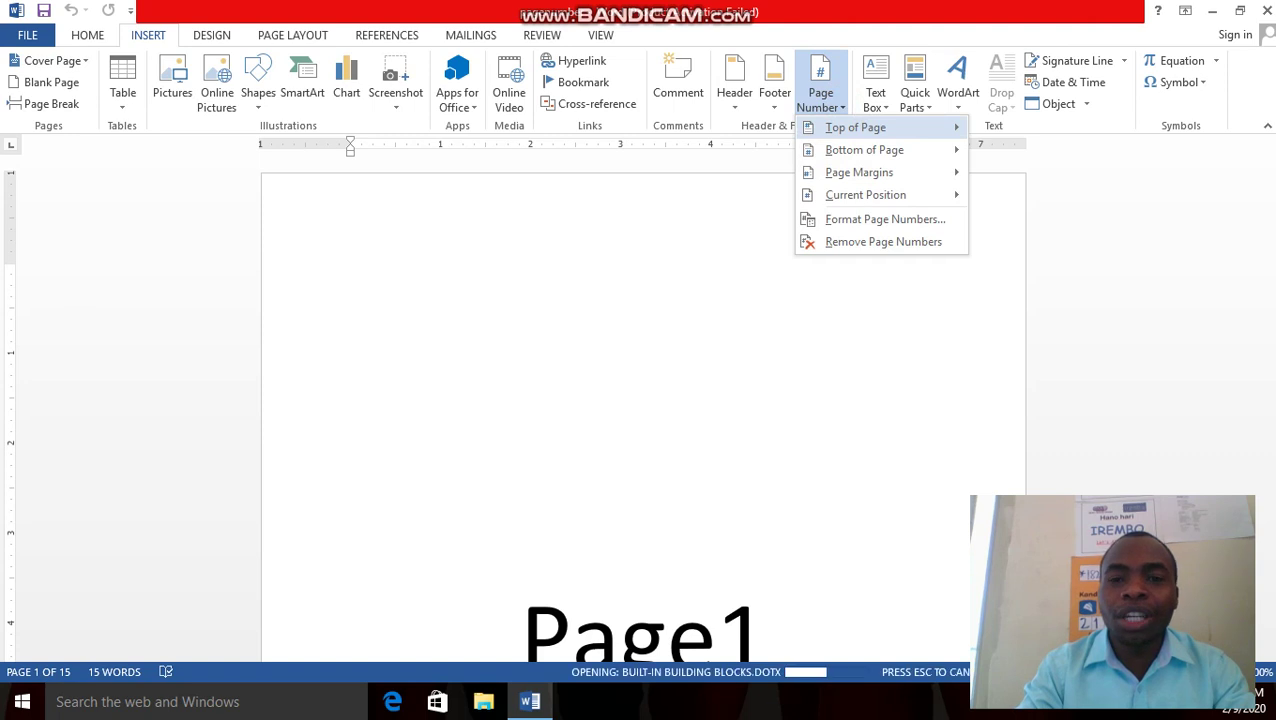
key(Right)
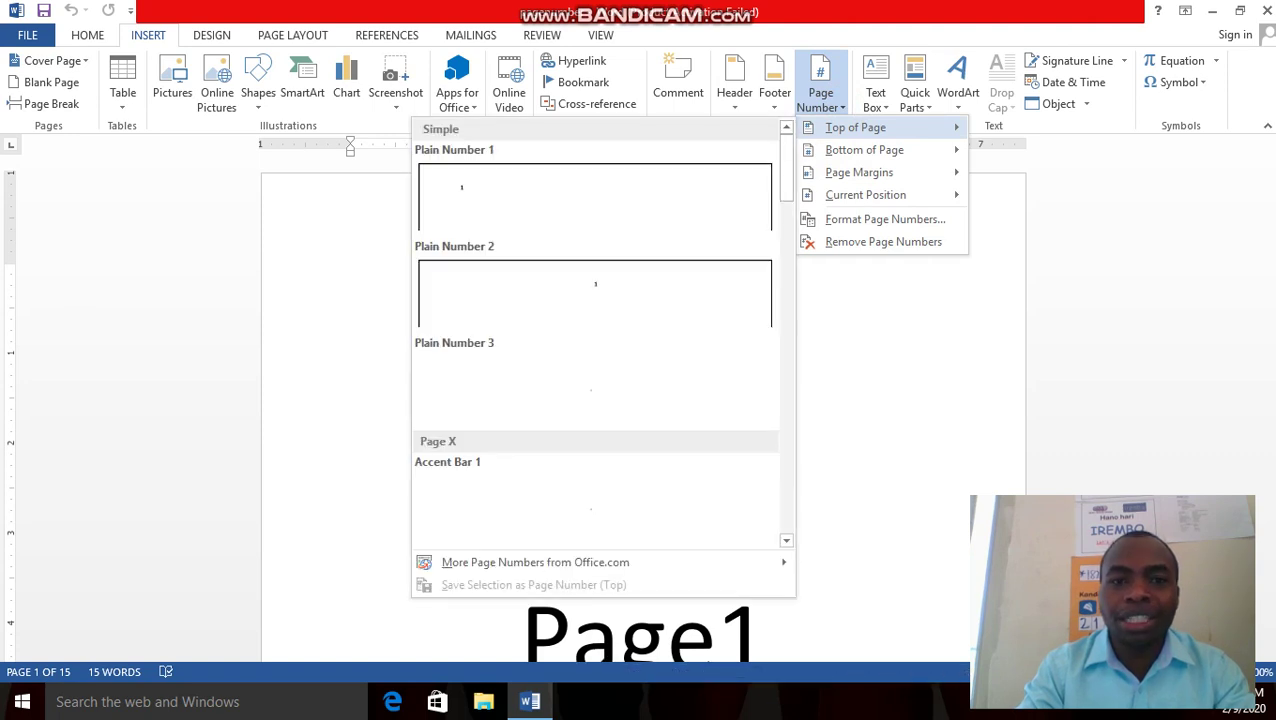
key(Down)
key(Down)
key(Down)
key(Down)
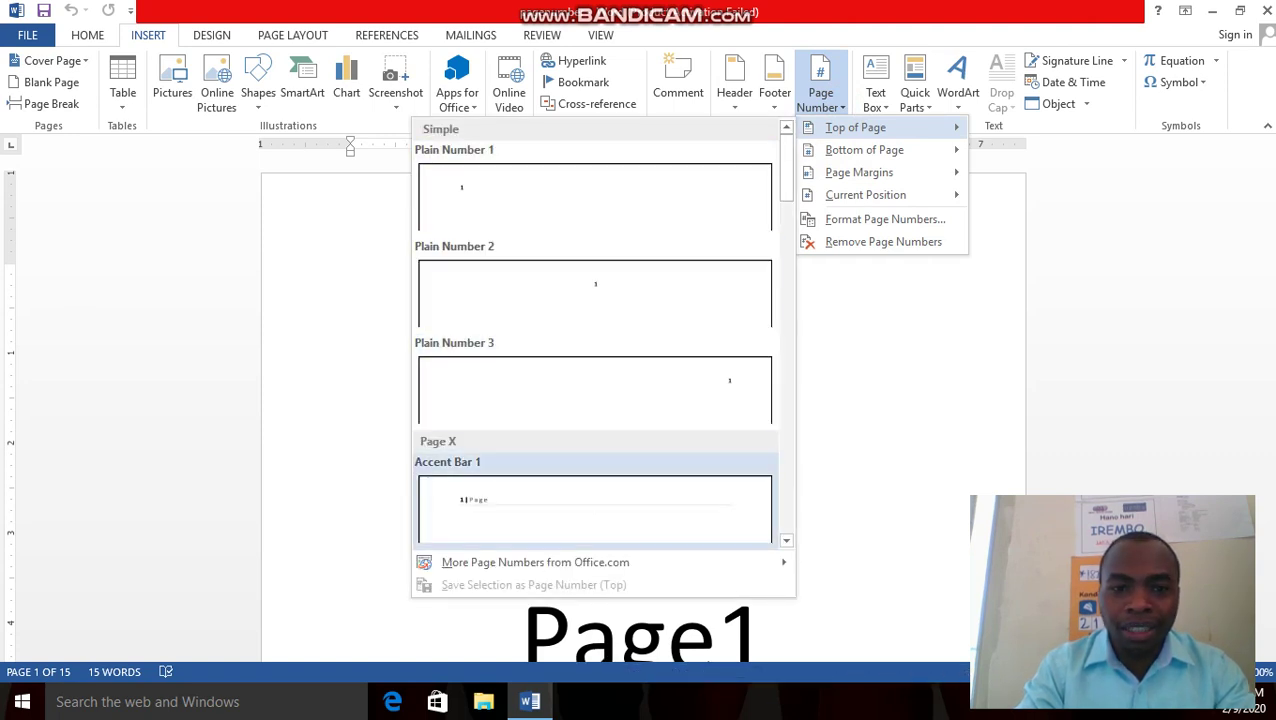
key(Up)
key(Down)
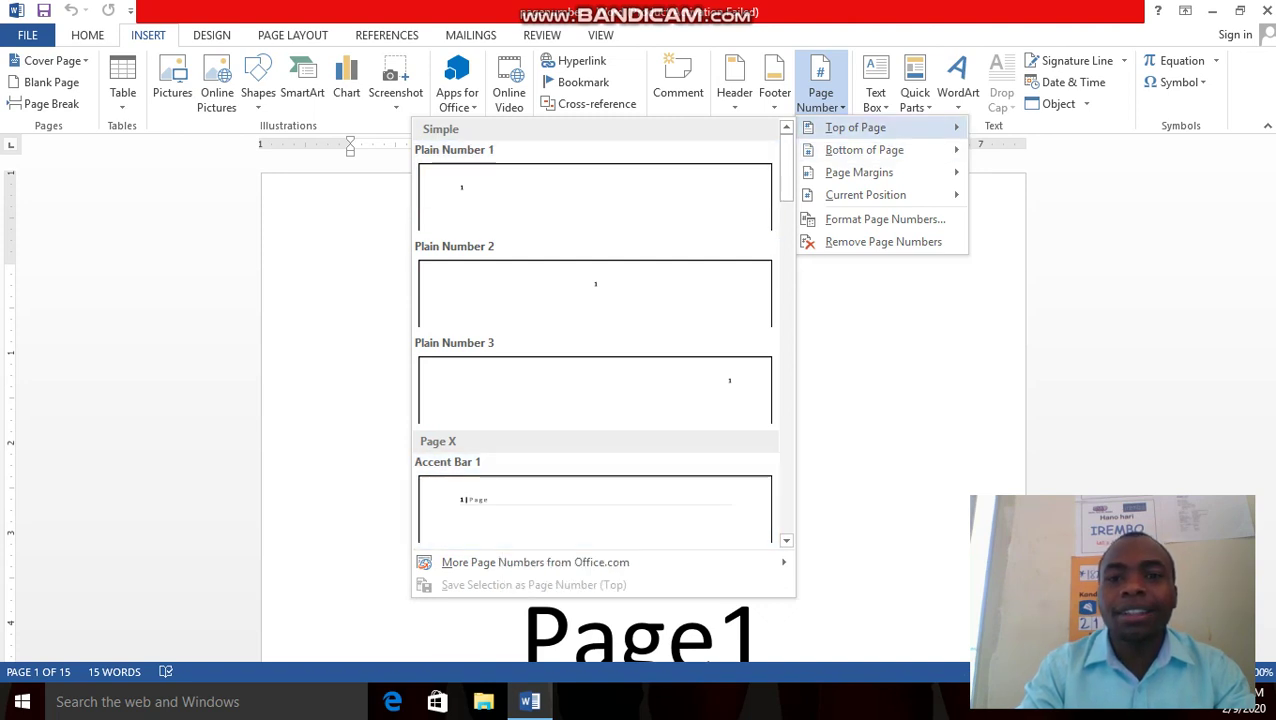
Insert centred page numbers at the bottom of the page in the Plain Number 2 style and close the footer
key(Down)
key(Down)
key(Up)
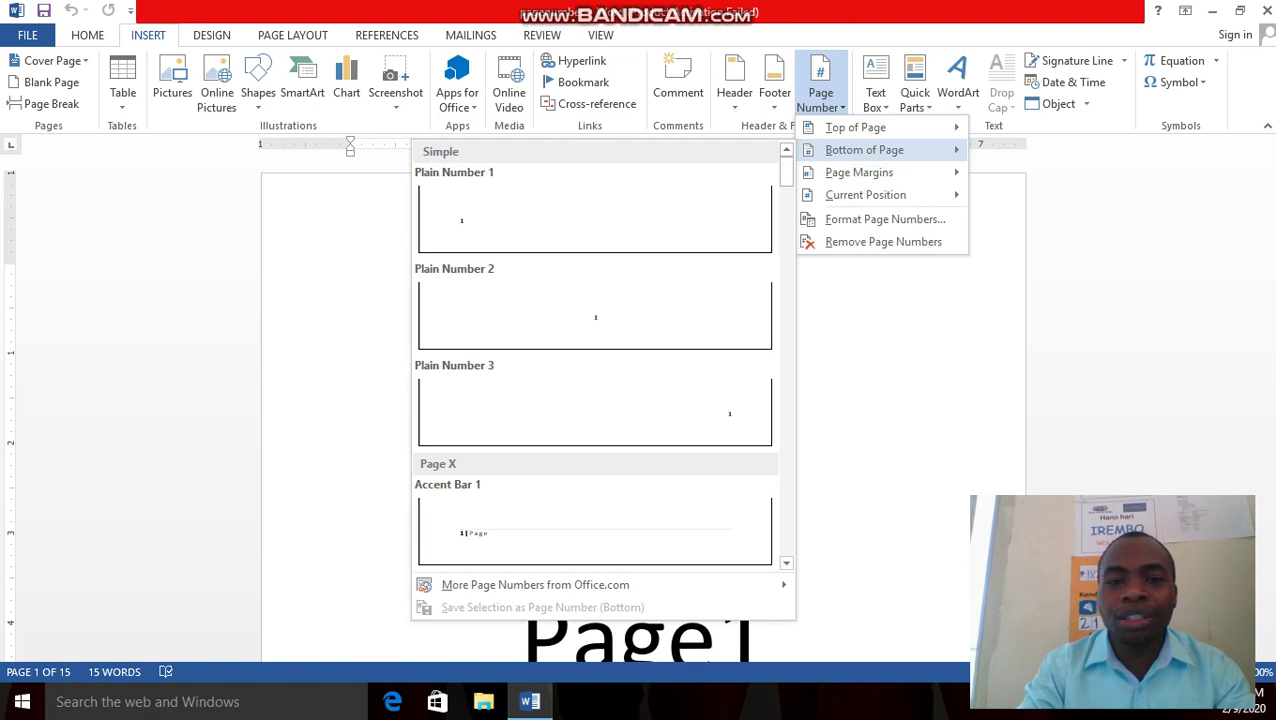
key(Right)
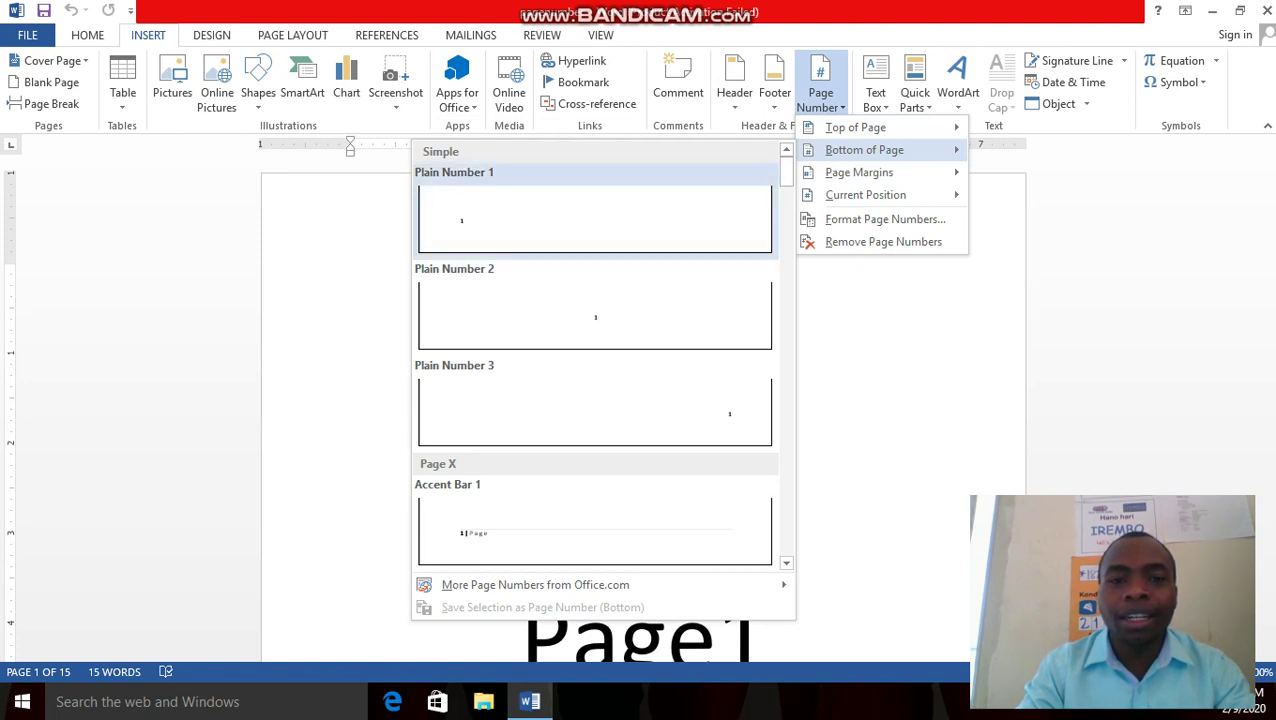
key(Down)
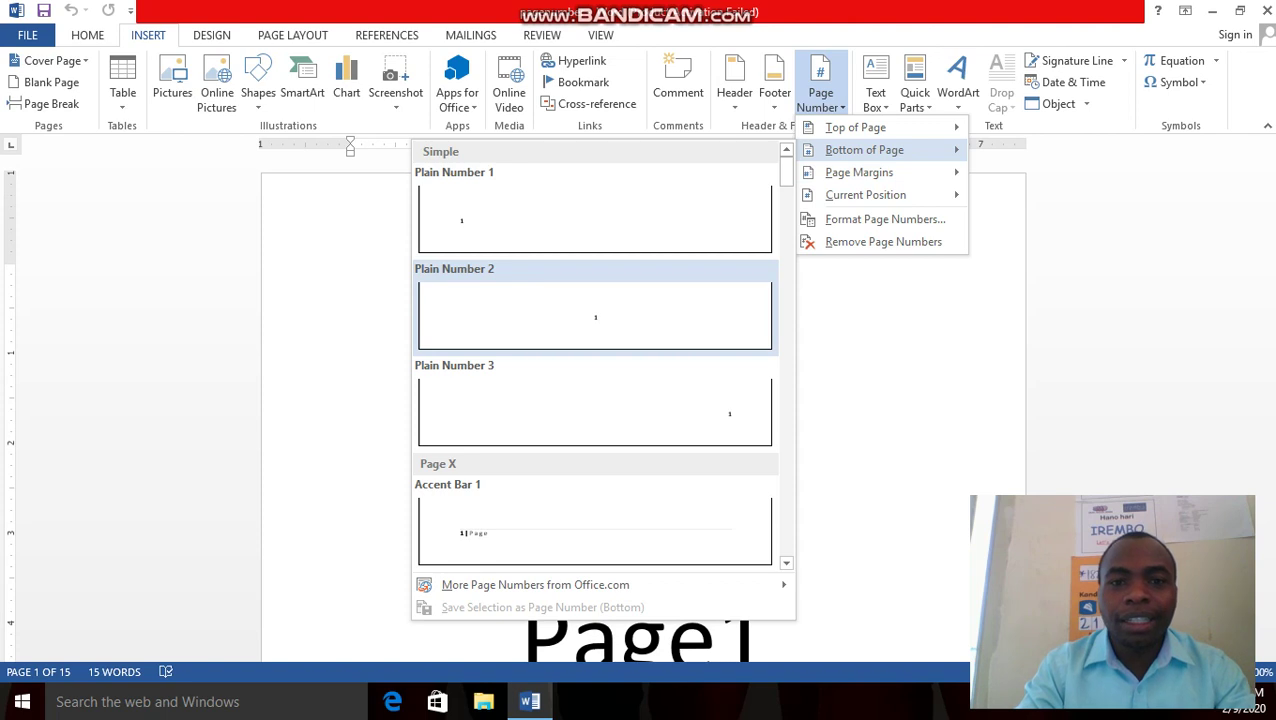
key(Up)
key(Down)
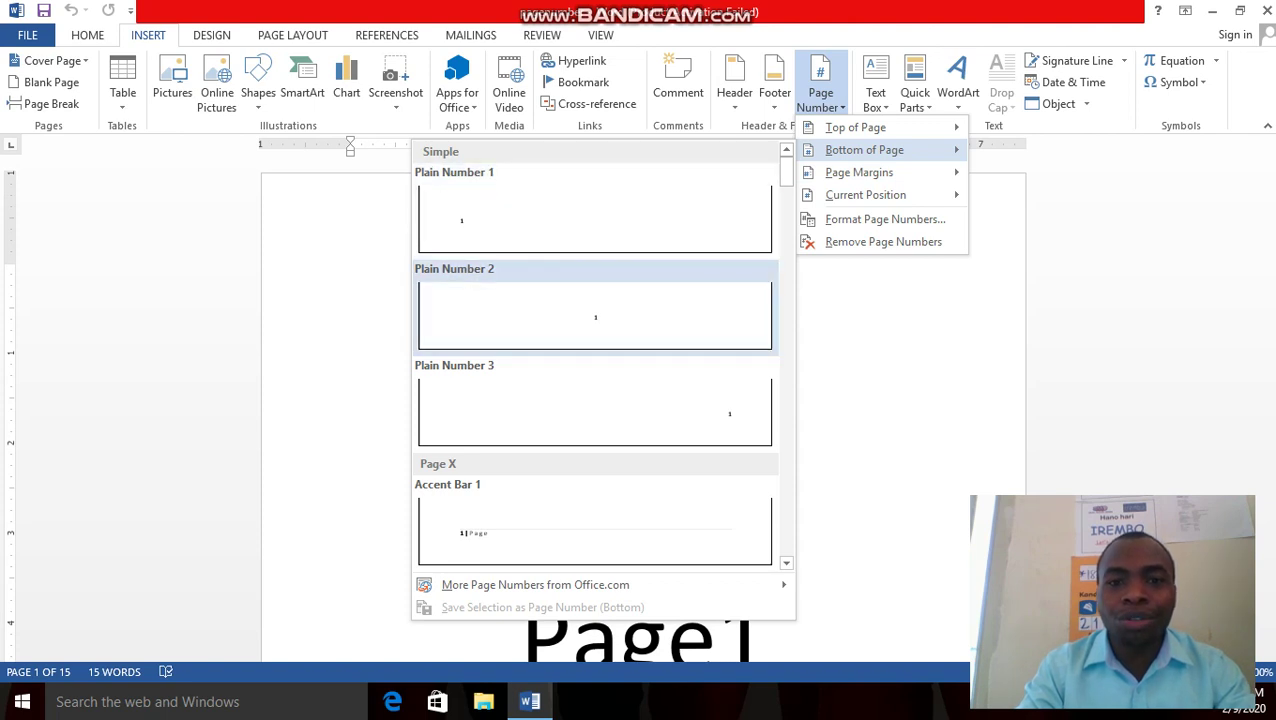
key(Down)
key(Down)
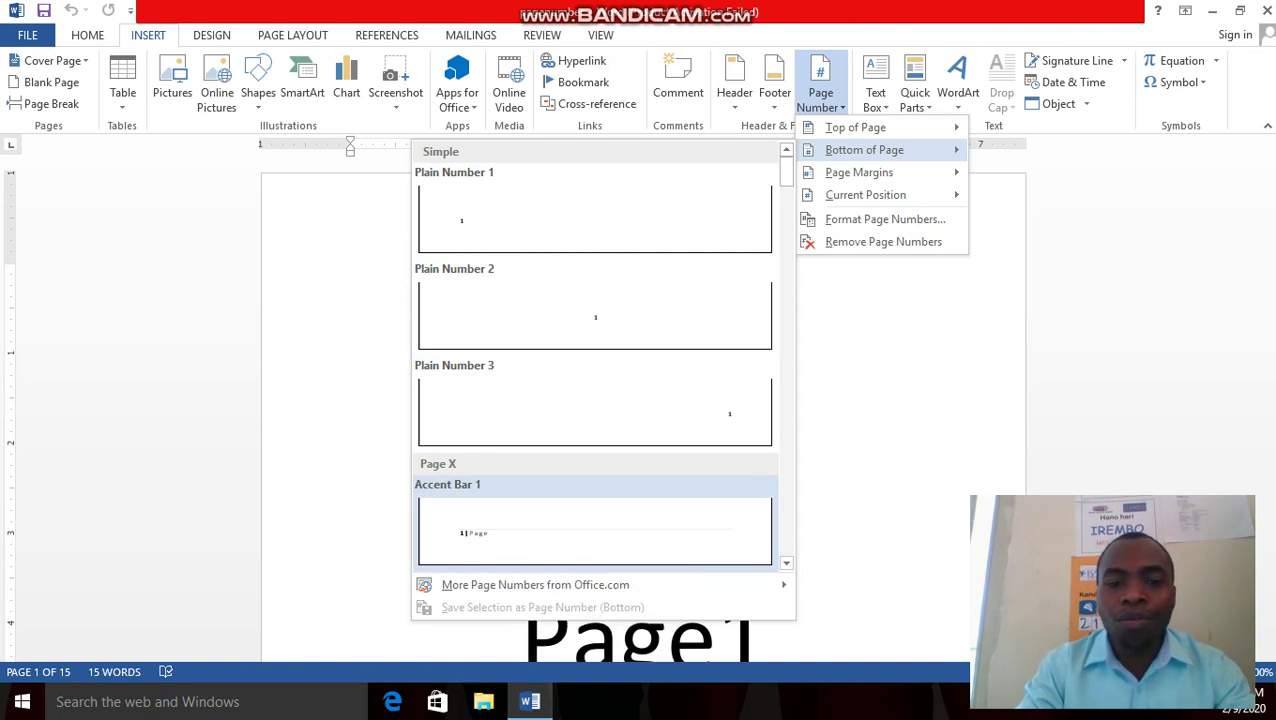
mouse_move(859, 172)
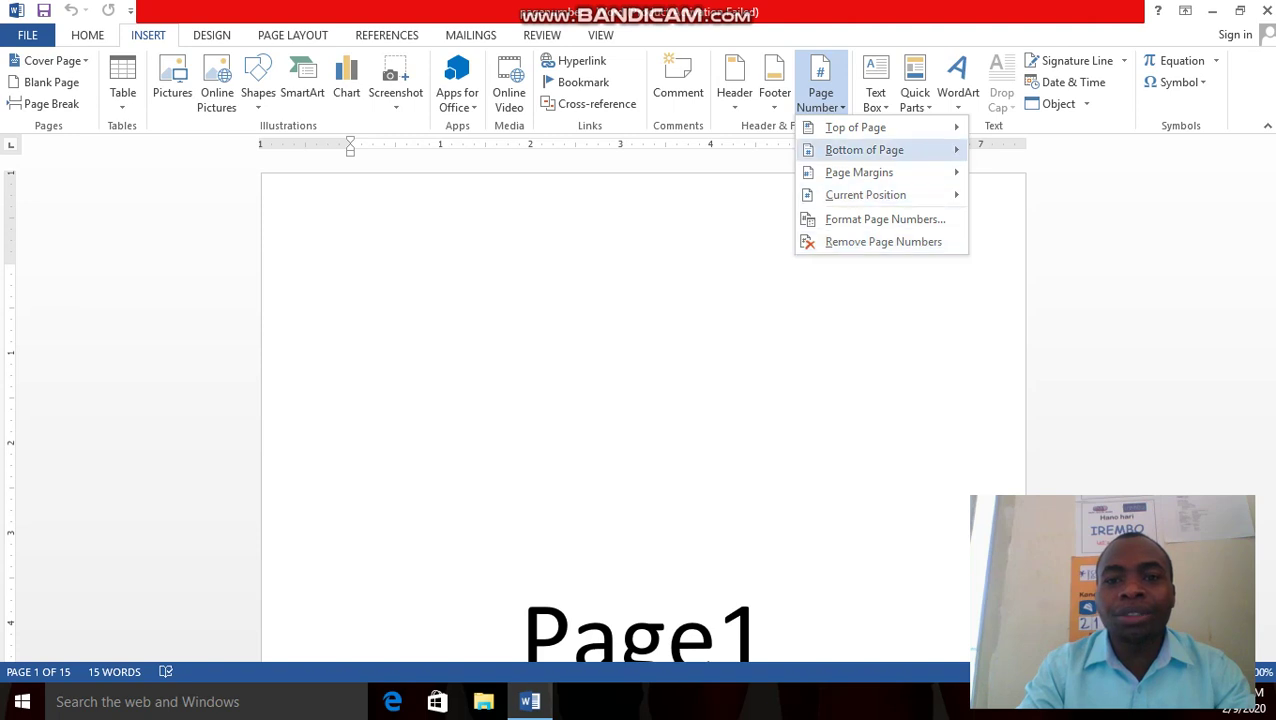
mouse_move(864, 150)
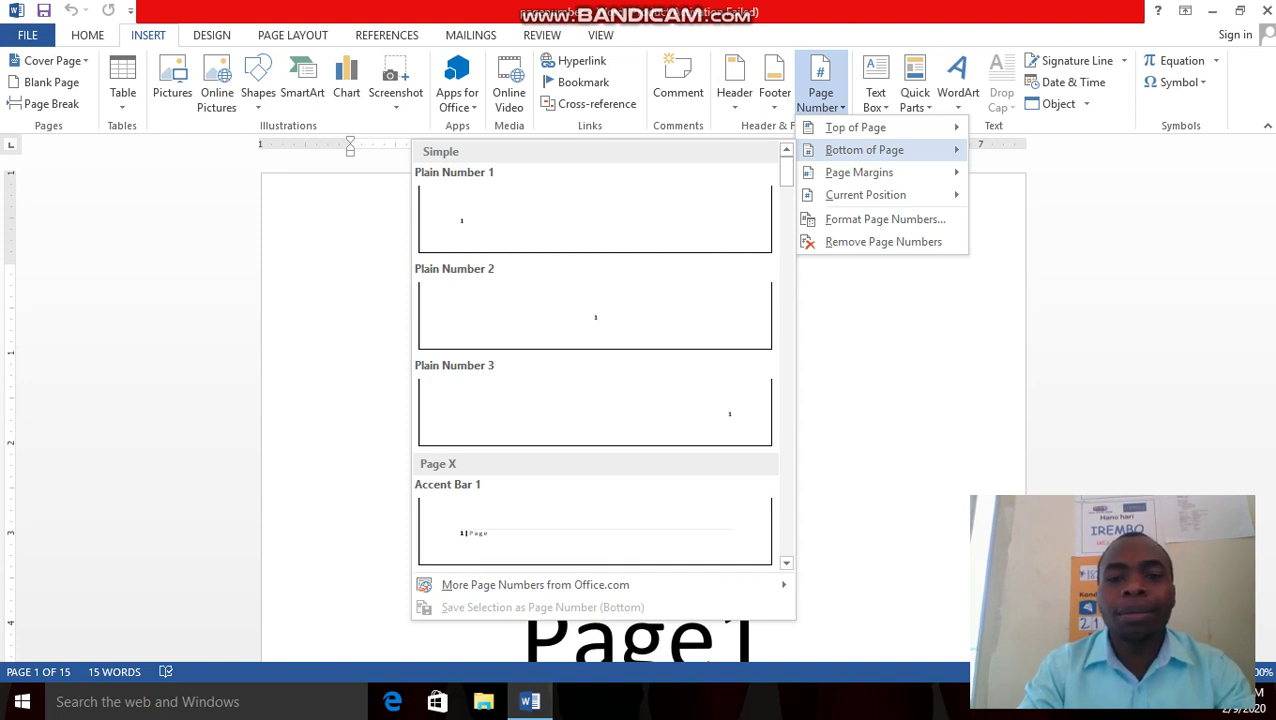
click(578, 318)
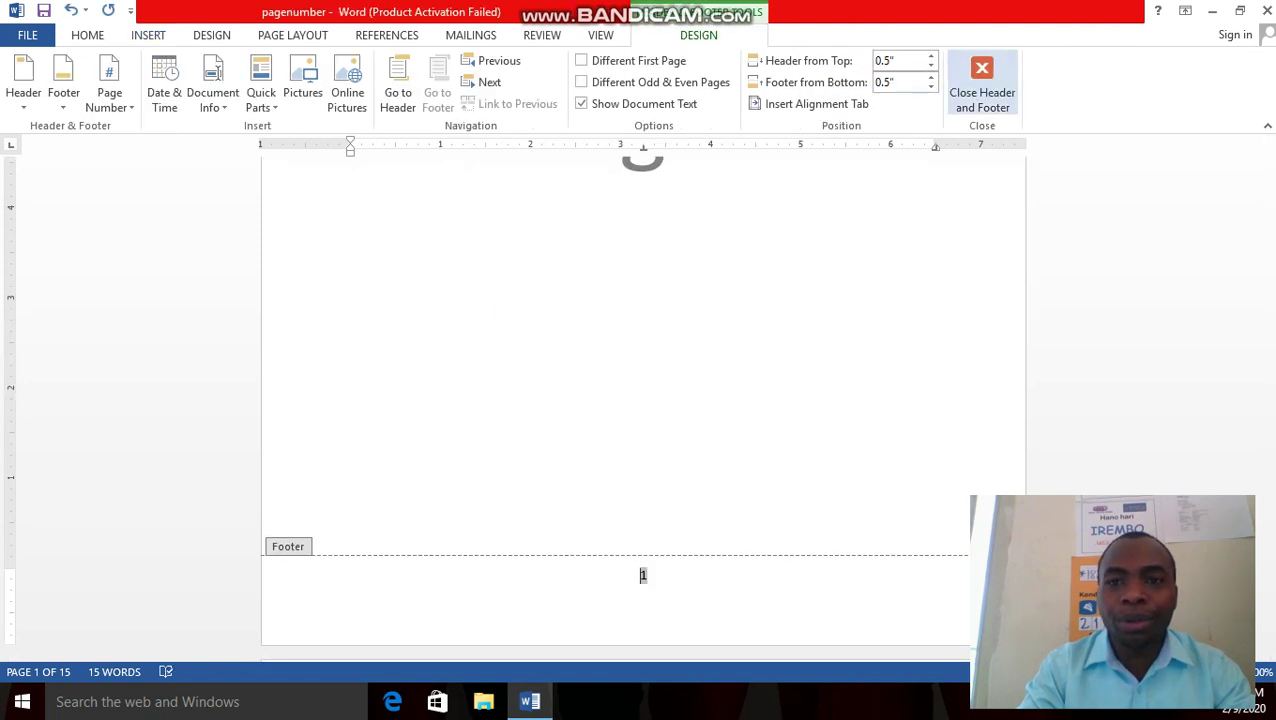
click(981, 85)
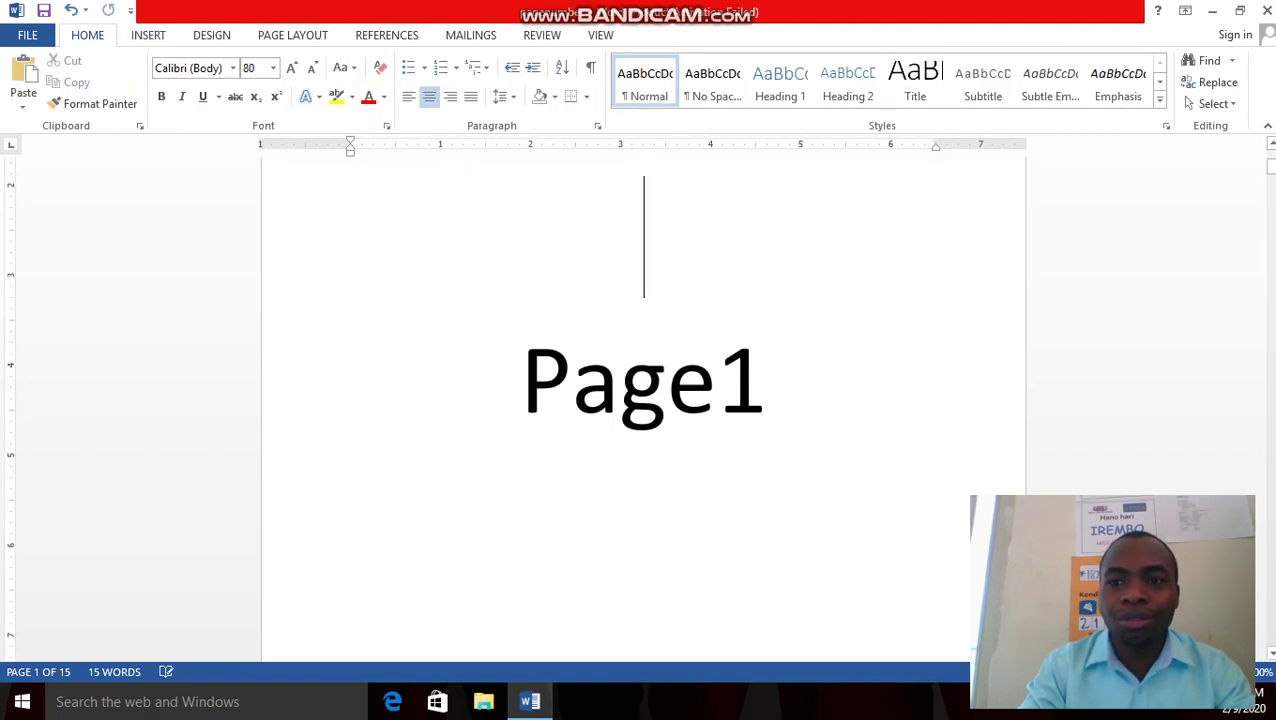
Check the footer page numbers from the first page through the last, and return to the first page
mouse_move(1271, 167)
mouse_down()
mouse_move(1271, 217)
mouse_move(1271, 158)
mouse_move(1271, 195)
mouse_move(1271, 174)
mouse_up()
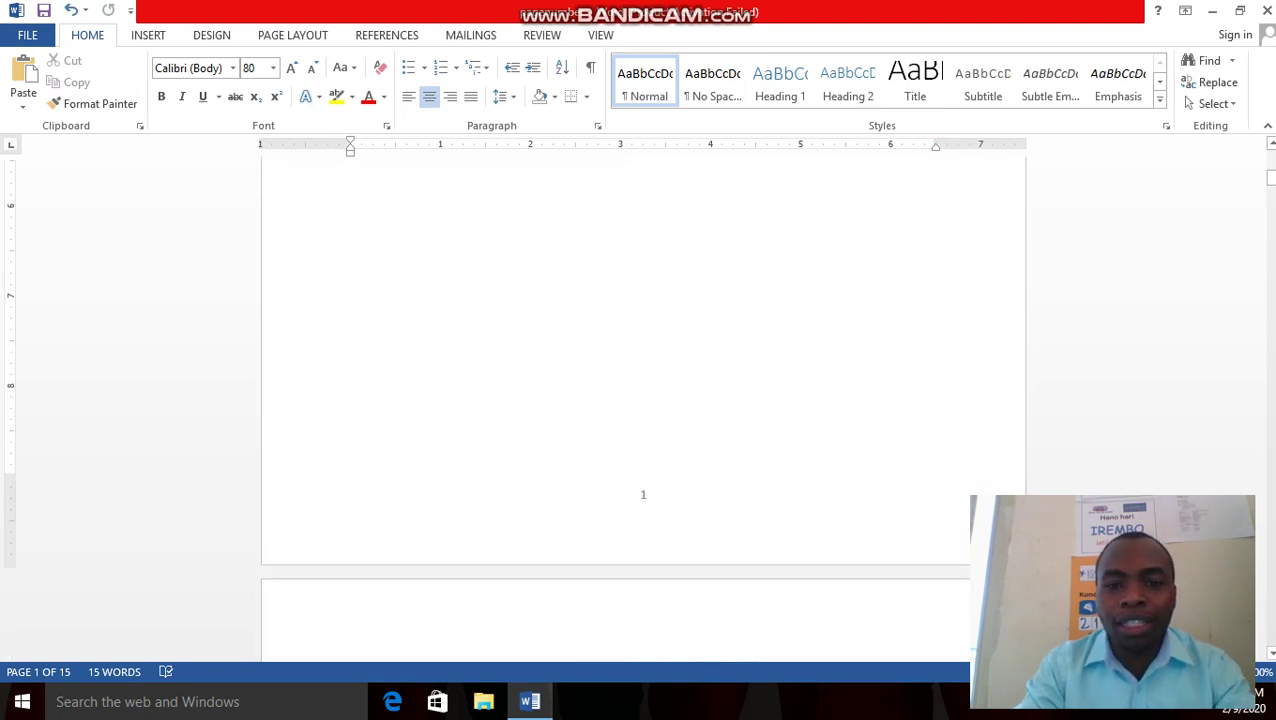
click(645, 490)
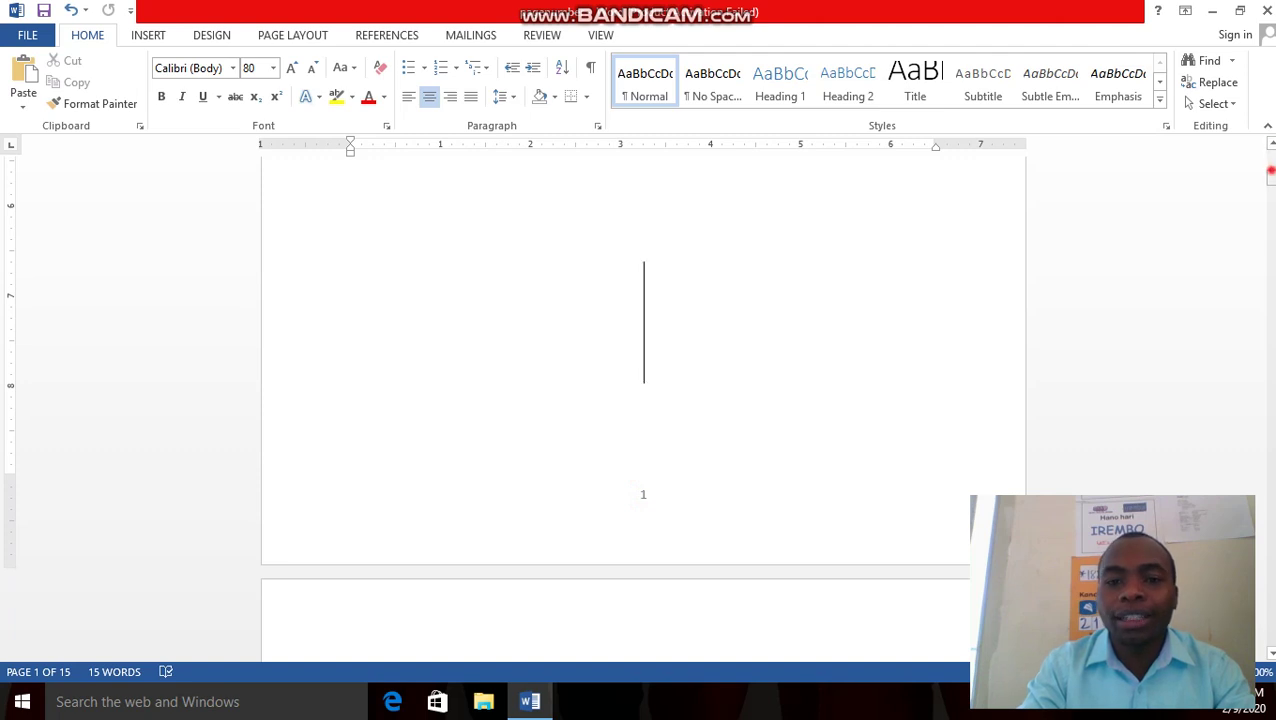
drag(1271, 174, 1271, 218)
drag(1271, 320, 1271, 640)
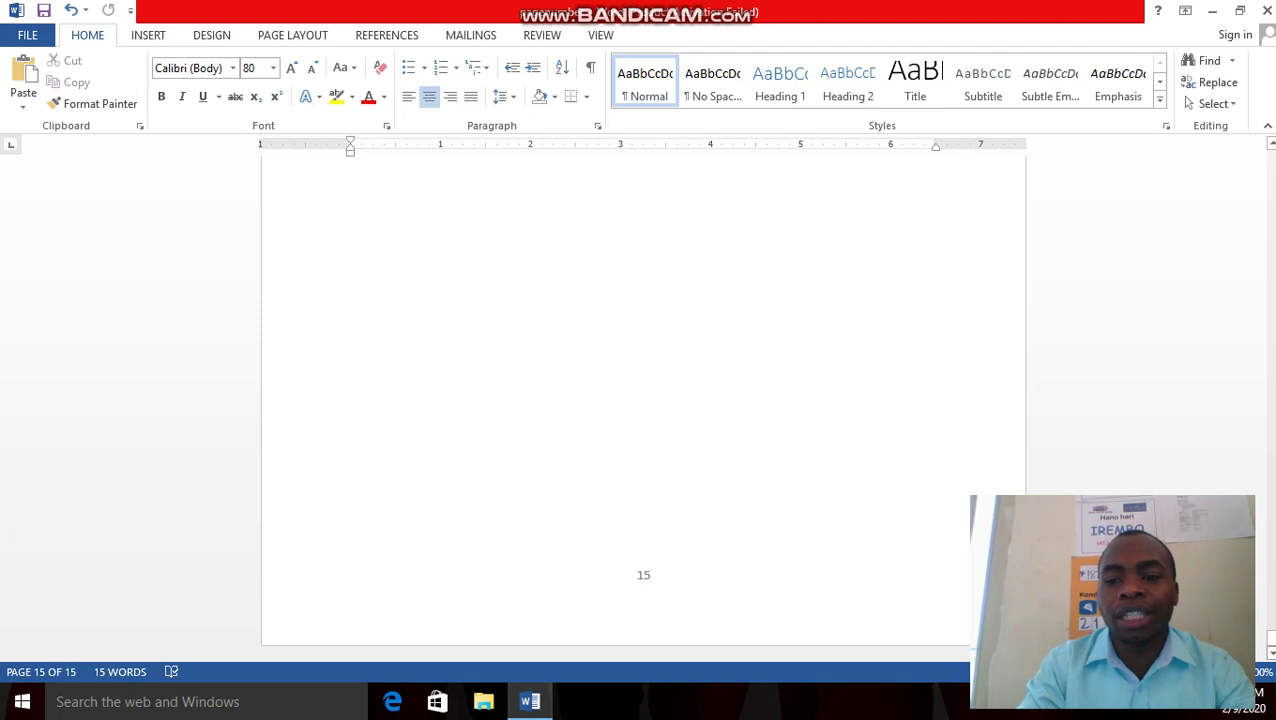
scroll(643, 408, up, 20)
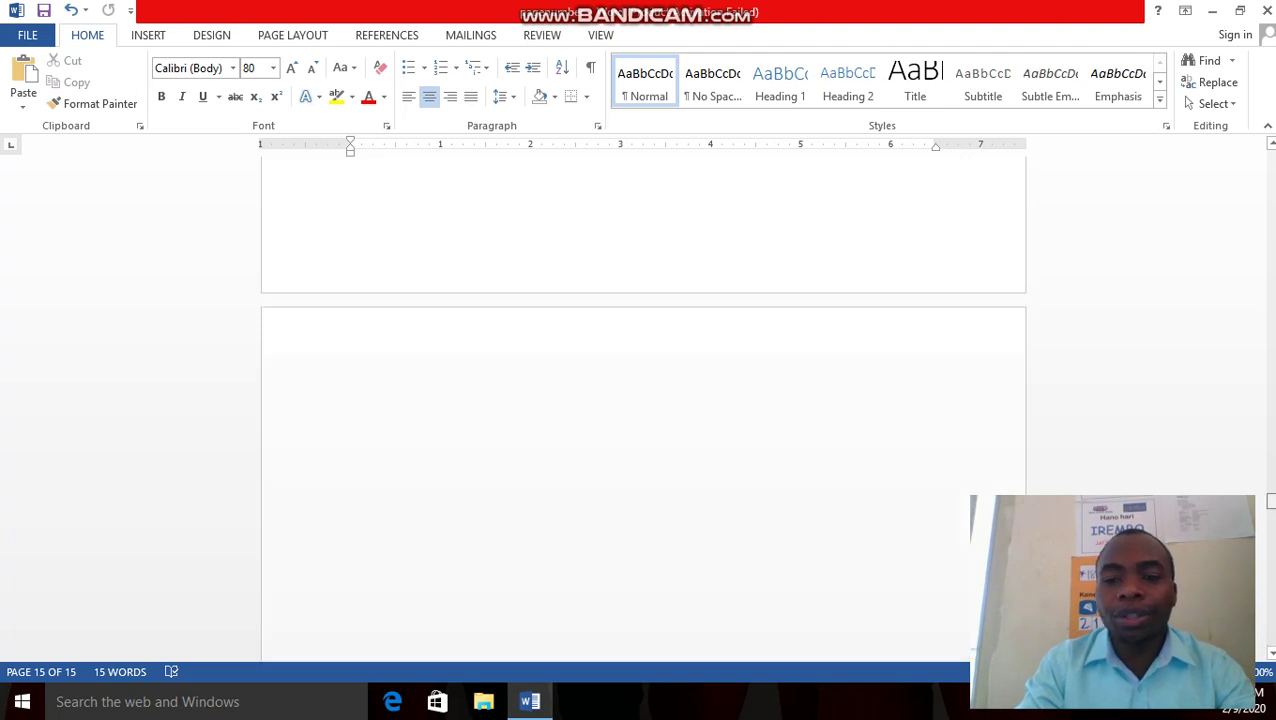
click(689, 293)
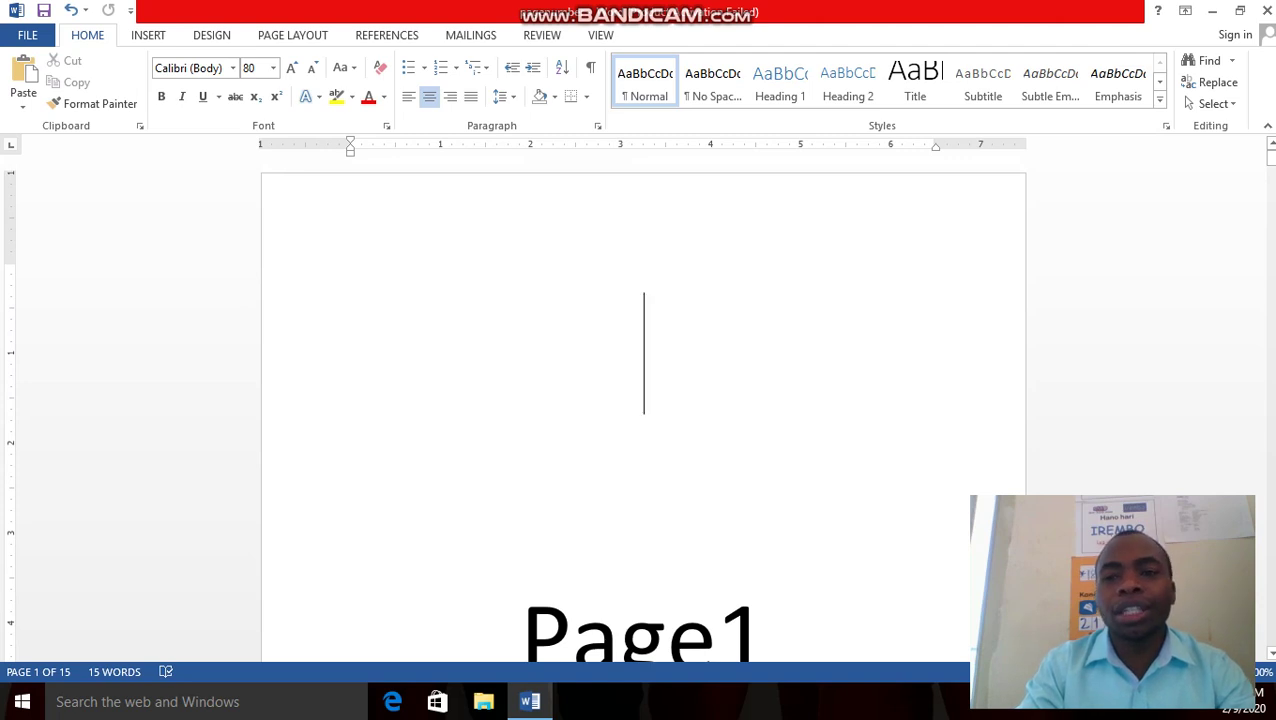
drag(1268, 157, 1268, 183)
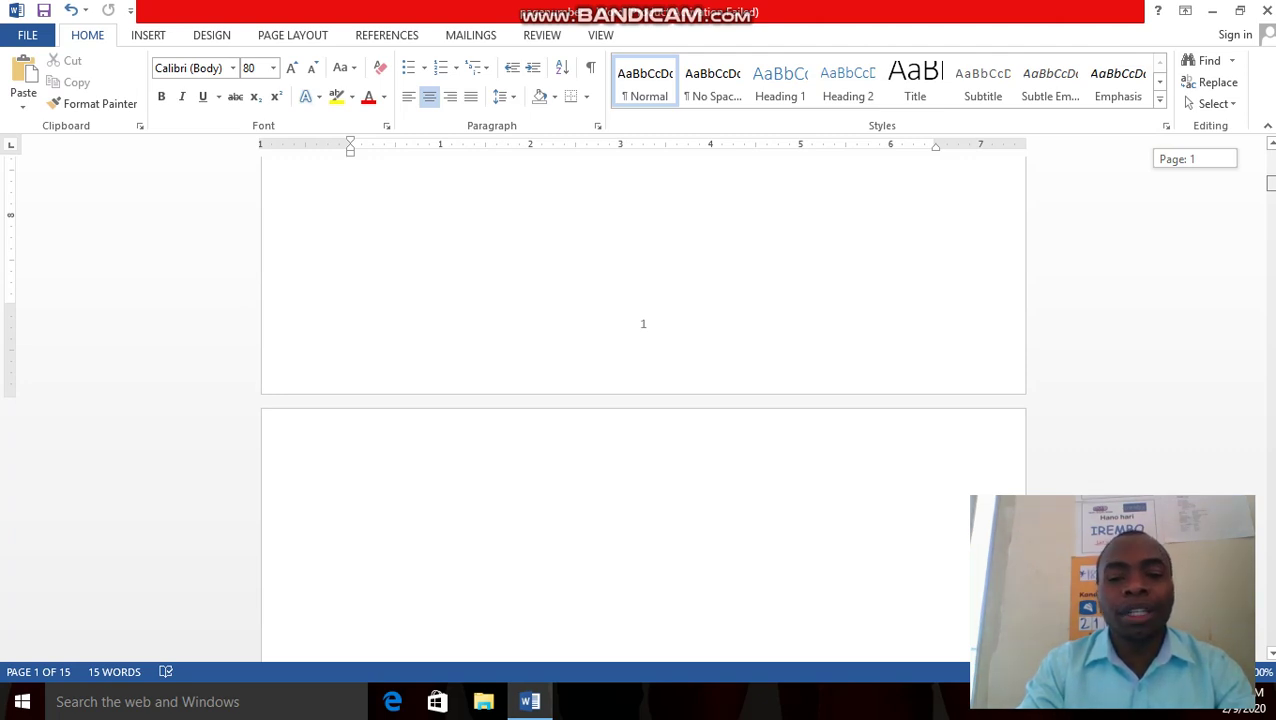
mouse_move(1271, 183)
mouse_down()
mouse_move(1271, 266)
mouse_move(1271, 160)
mouse_up()
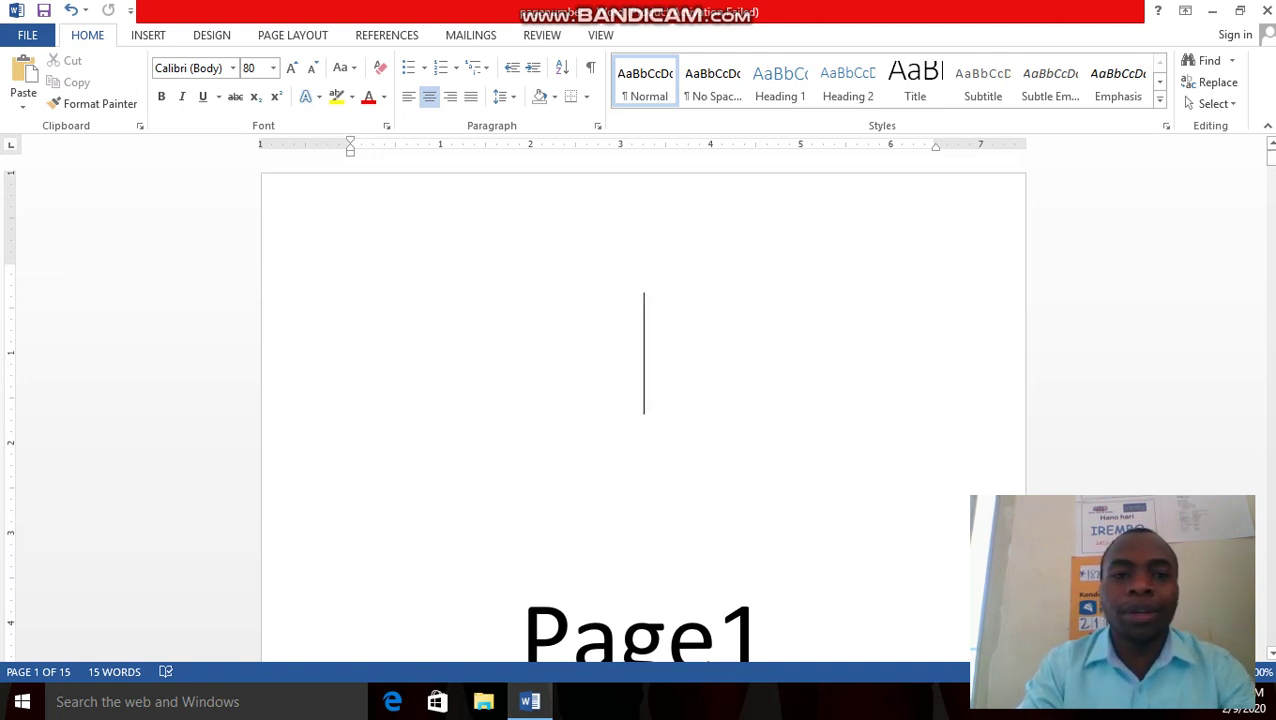
Change the page number format to lowercase Roman numerals (i, ii, iii, ...)
click(148, 35)
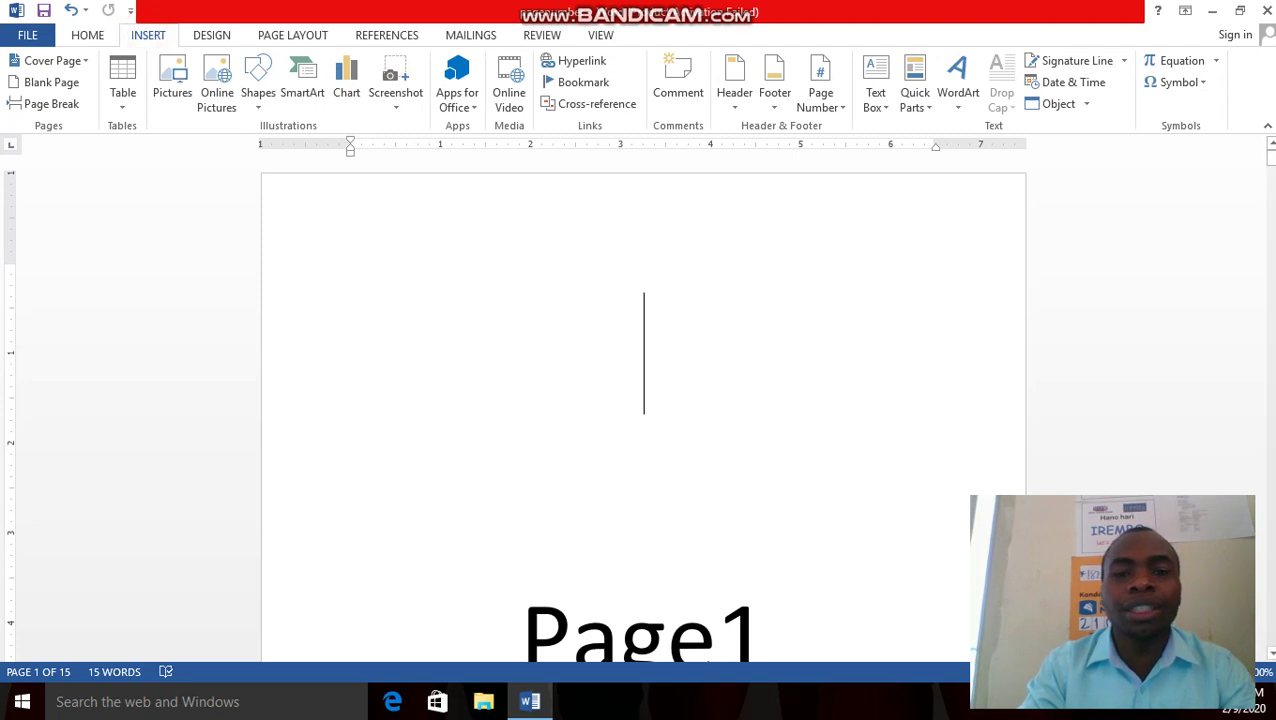
click(842, 110)
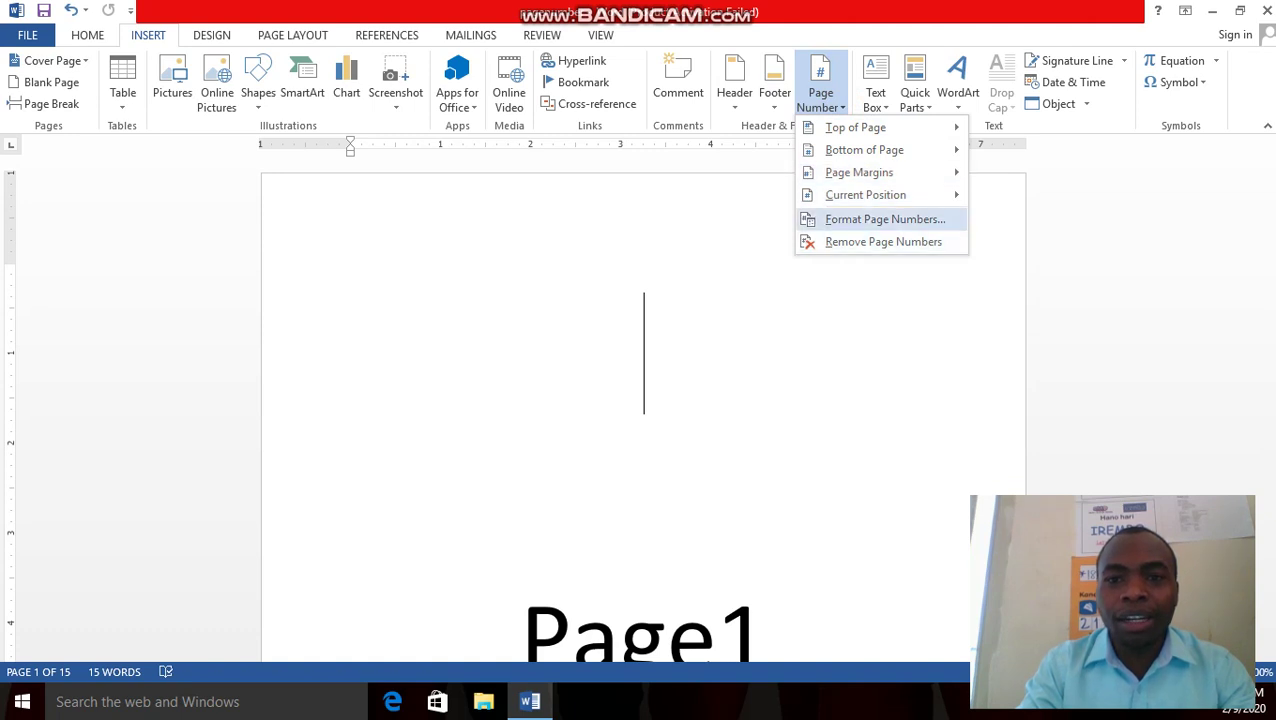
click(834, 219)
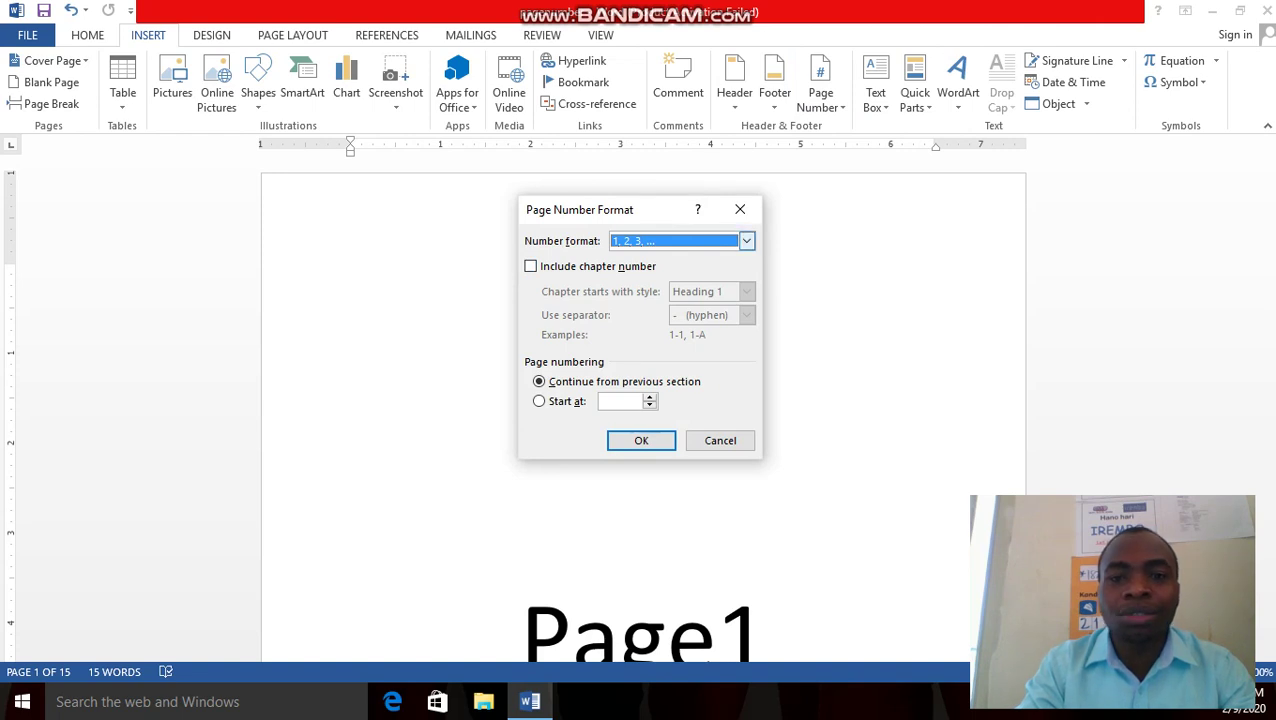
click(746, 241)
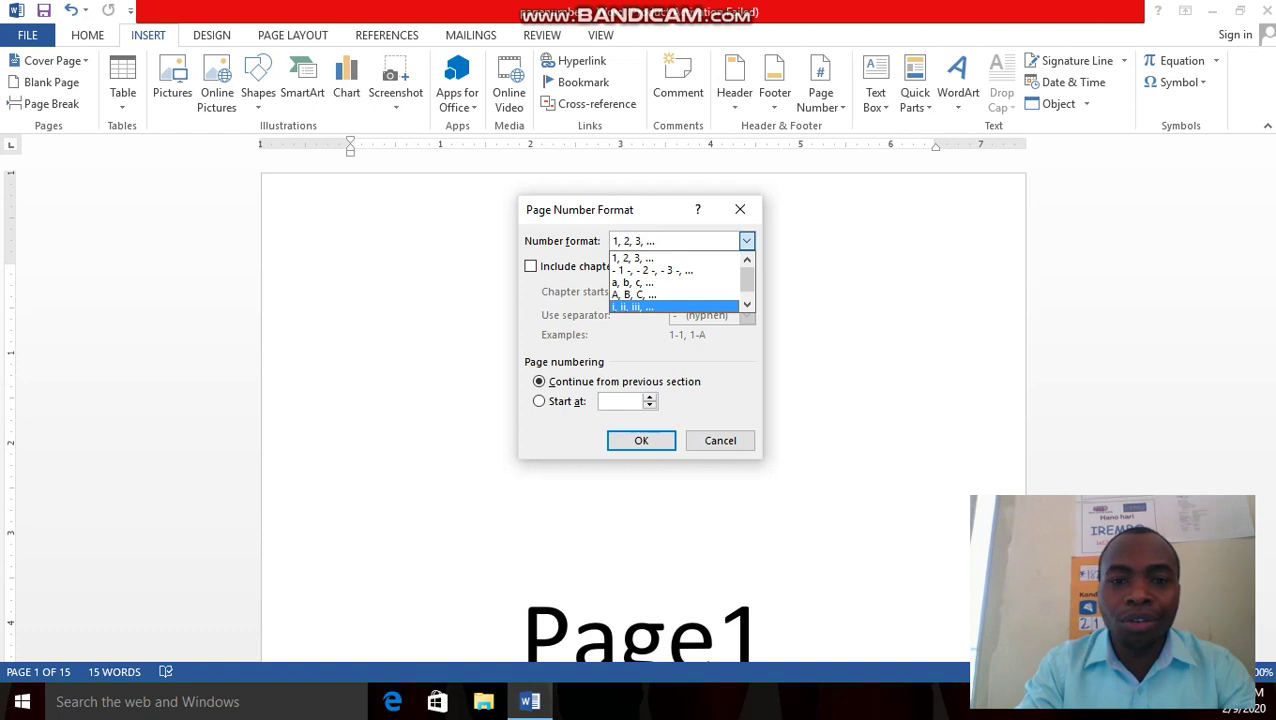
click(620, 306)
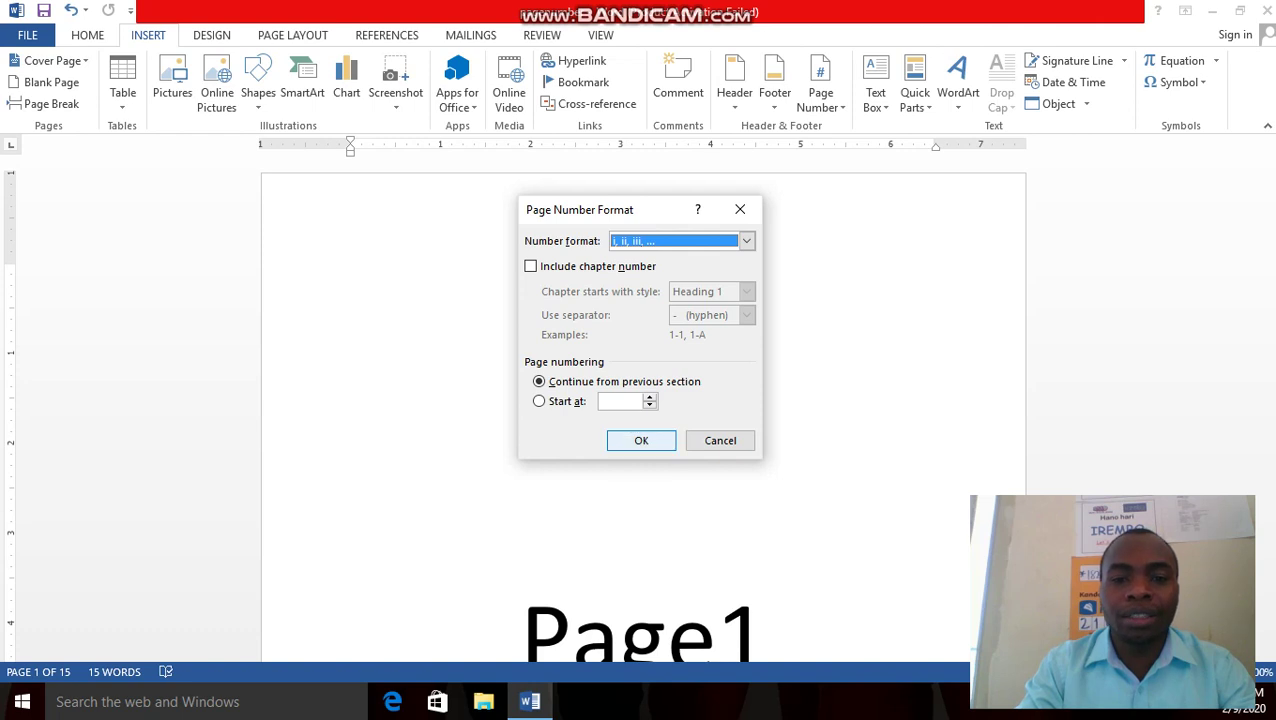
click(636, 440)
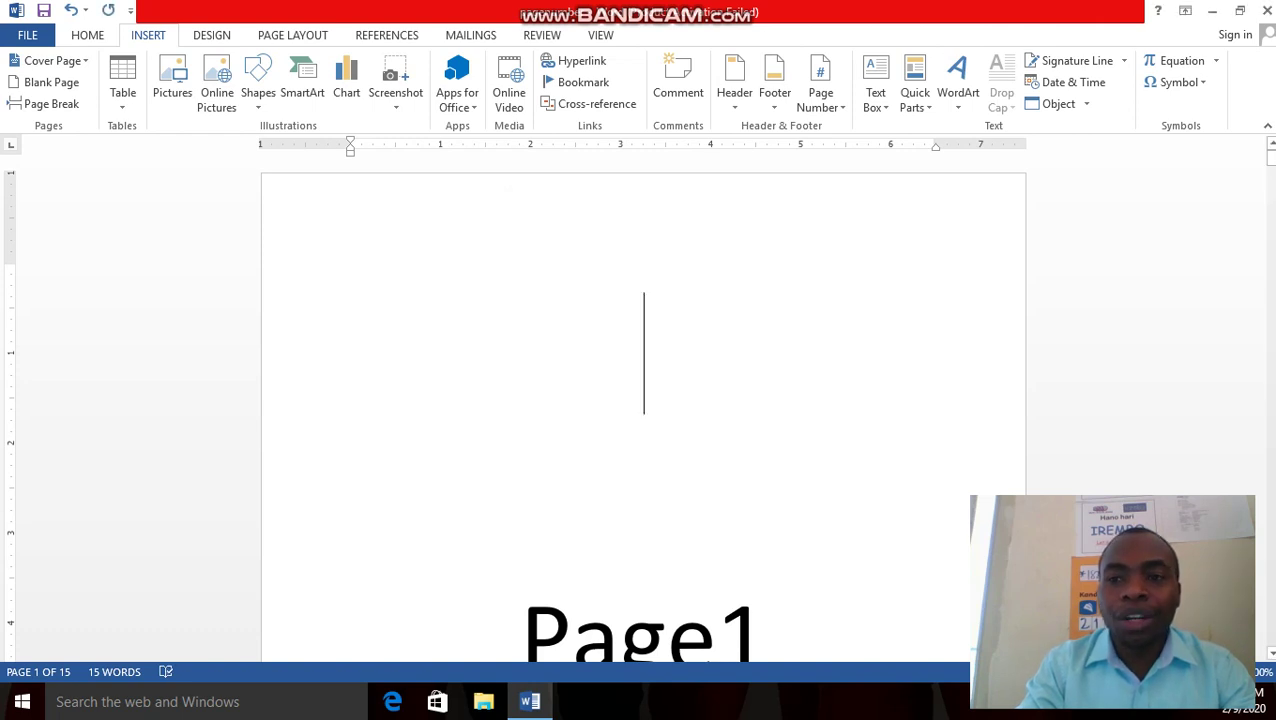
Check the Roman page numbers in the footers of the last page and the opening pages
drag(1271, 158, 1271, 637)
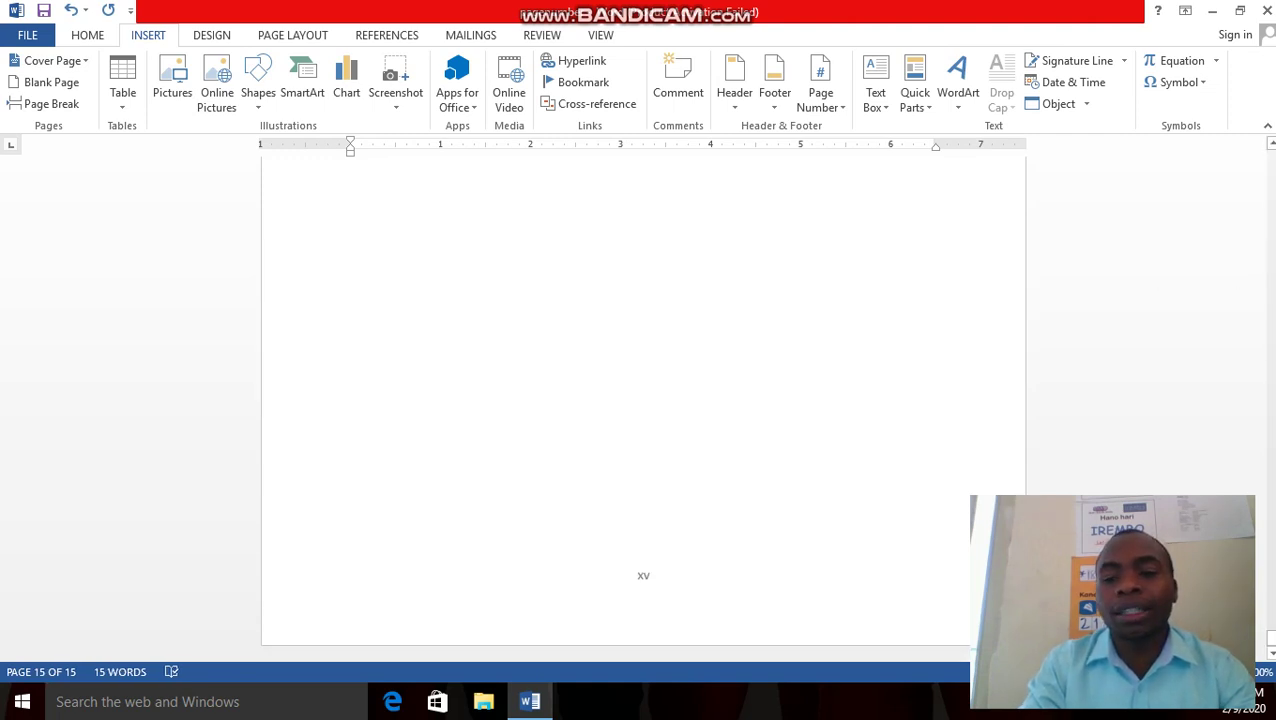
scroll(1266, 638, down, 3)
scroll(643, 193, up, 12)
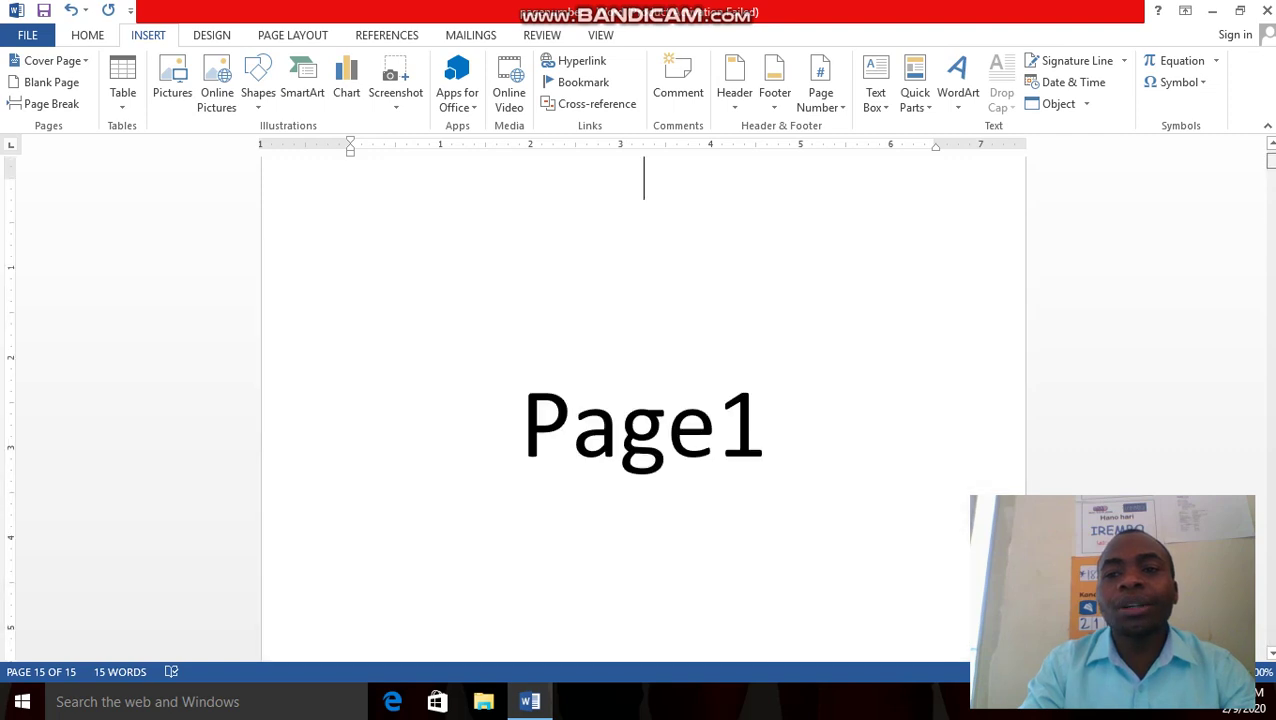
scroll(643, 400, down, 15)
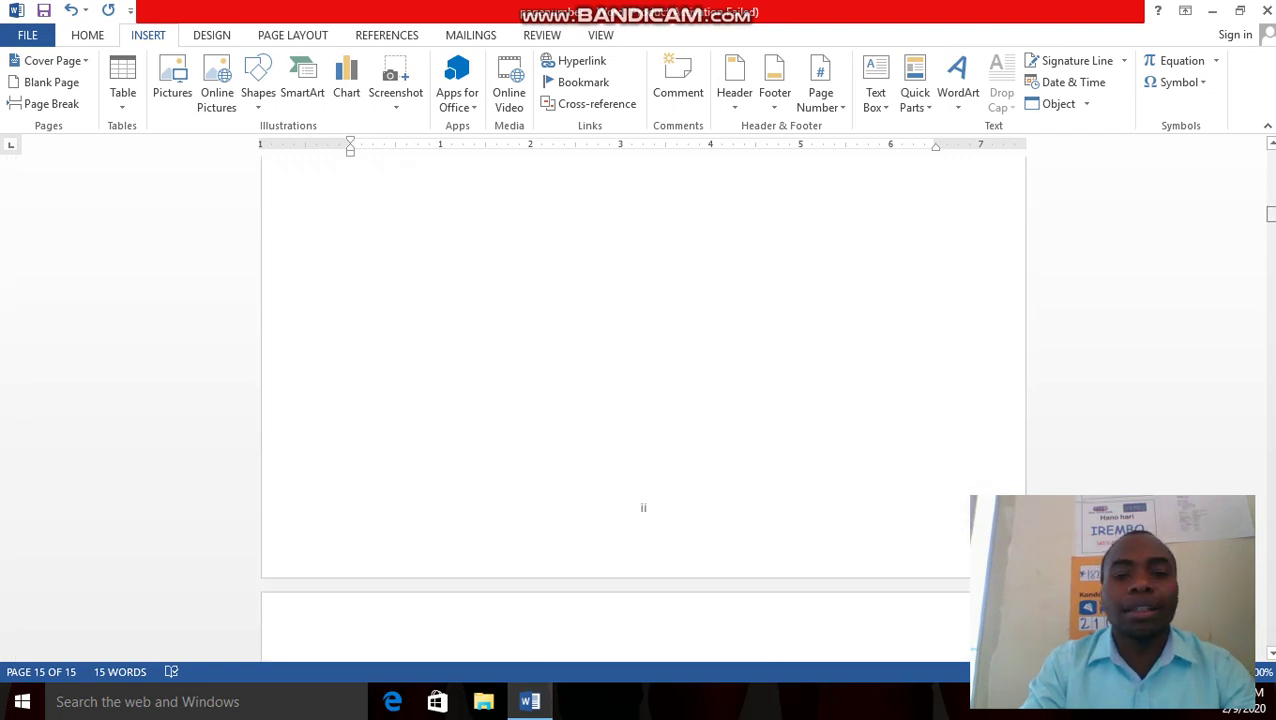
scroll(643, 400, down, 5)
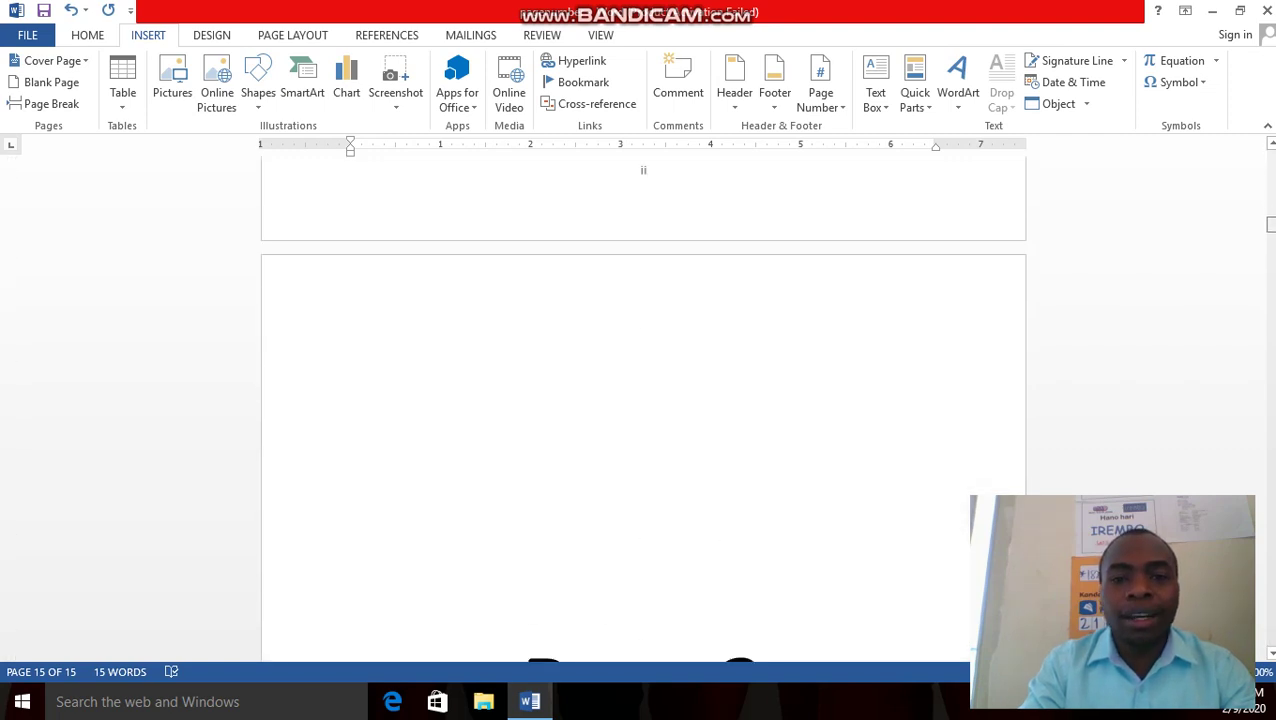
Insert a Next Page section break below the Page5 text on the fifth page
scroll(643, 400, down, 10)
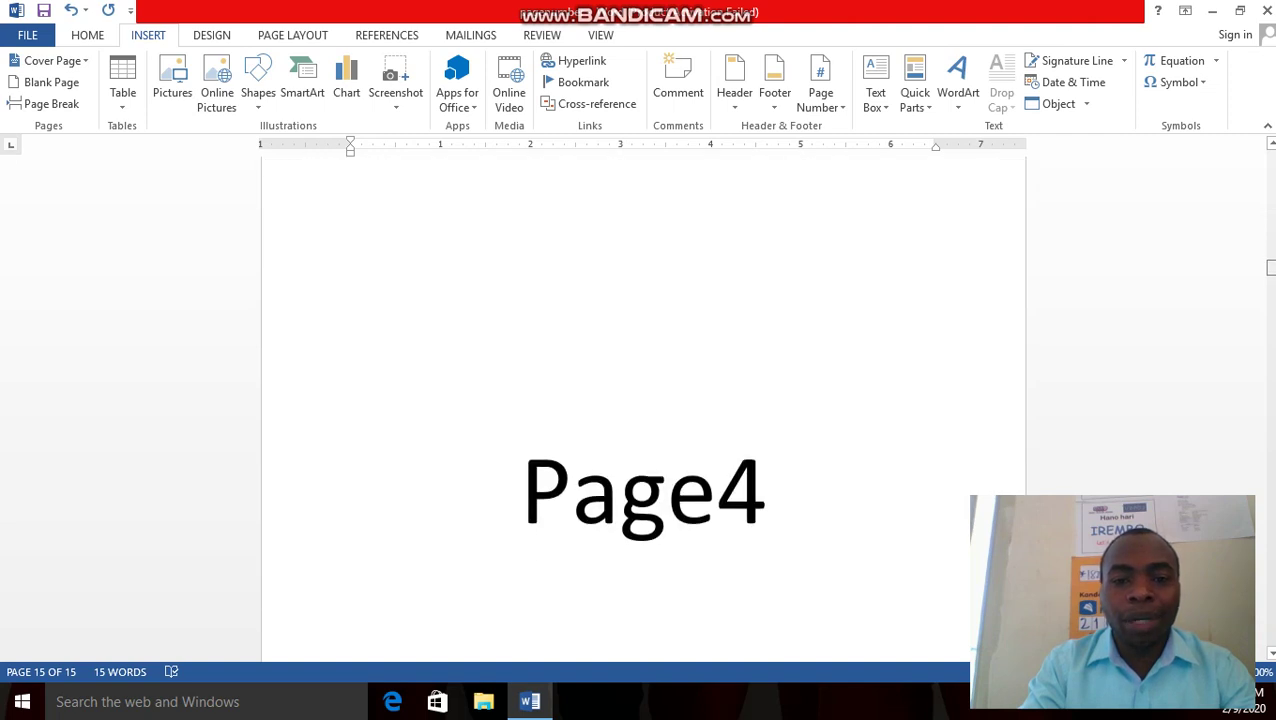
scroll(643, 400, down, 5)
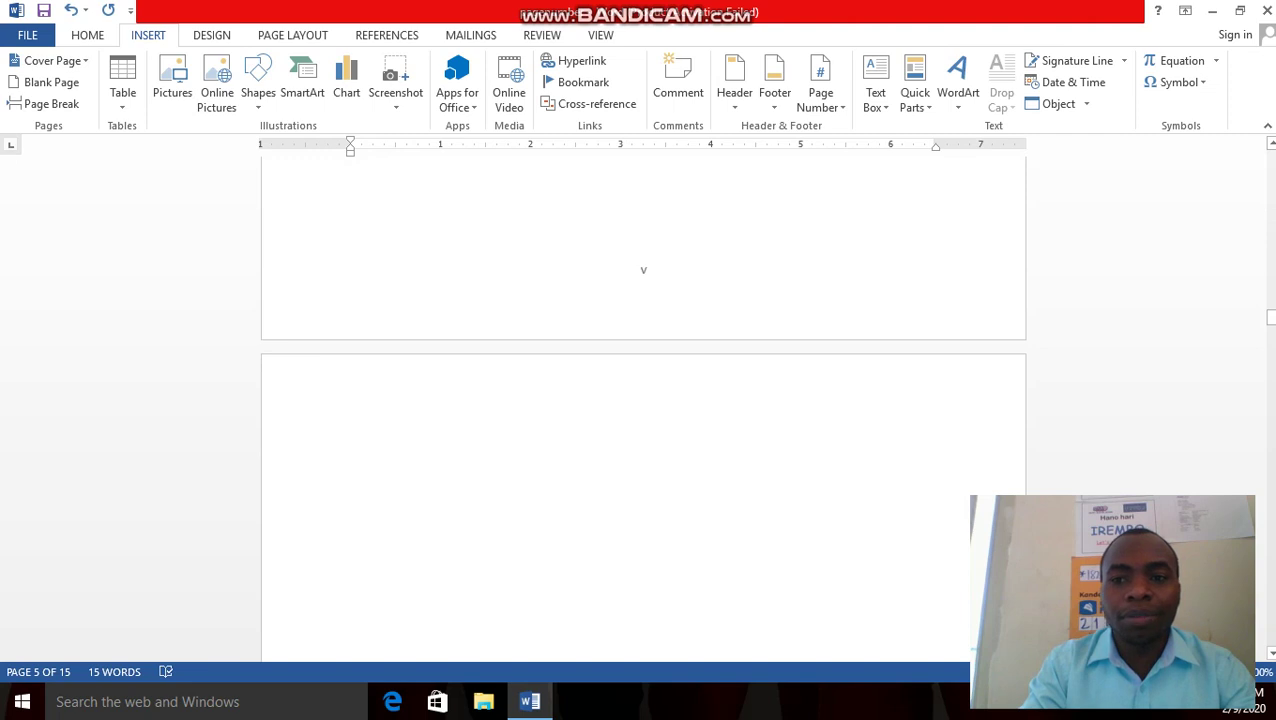
drag(1269, 318, 1269, 304)
click(721, 328)
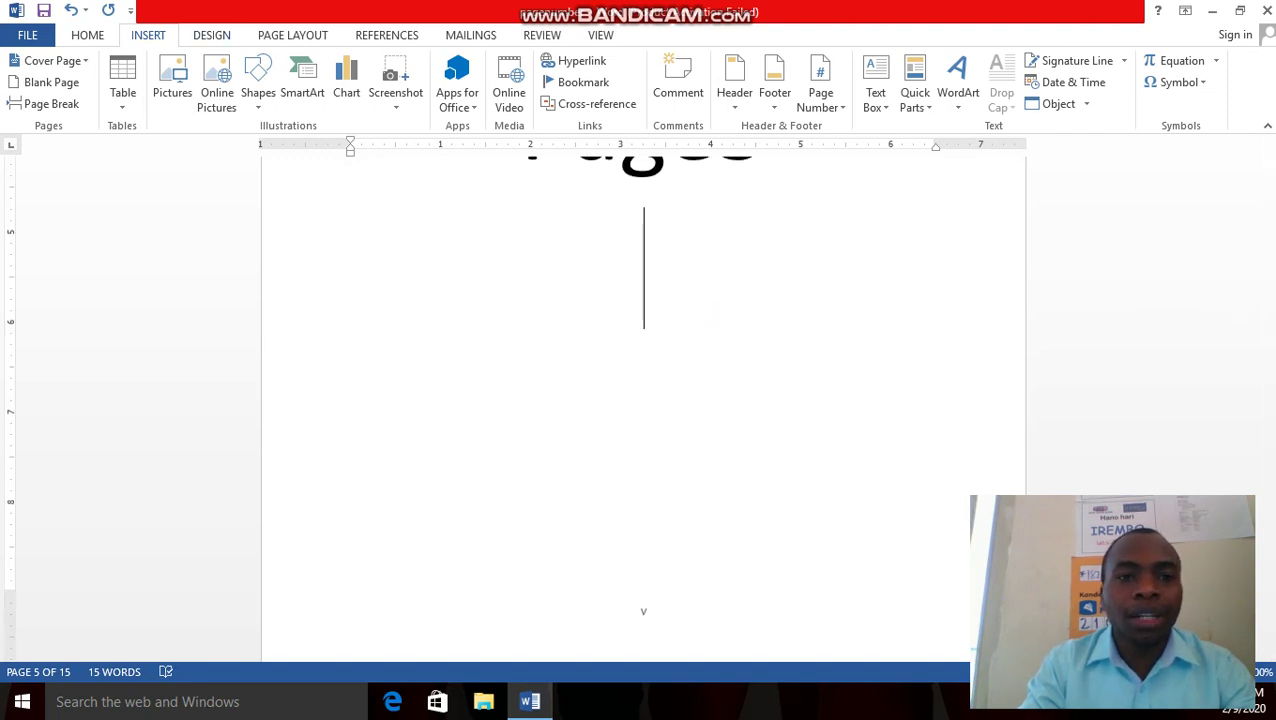
click(299, 37)
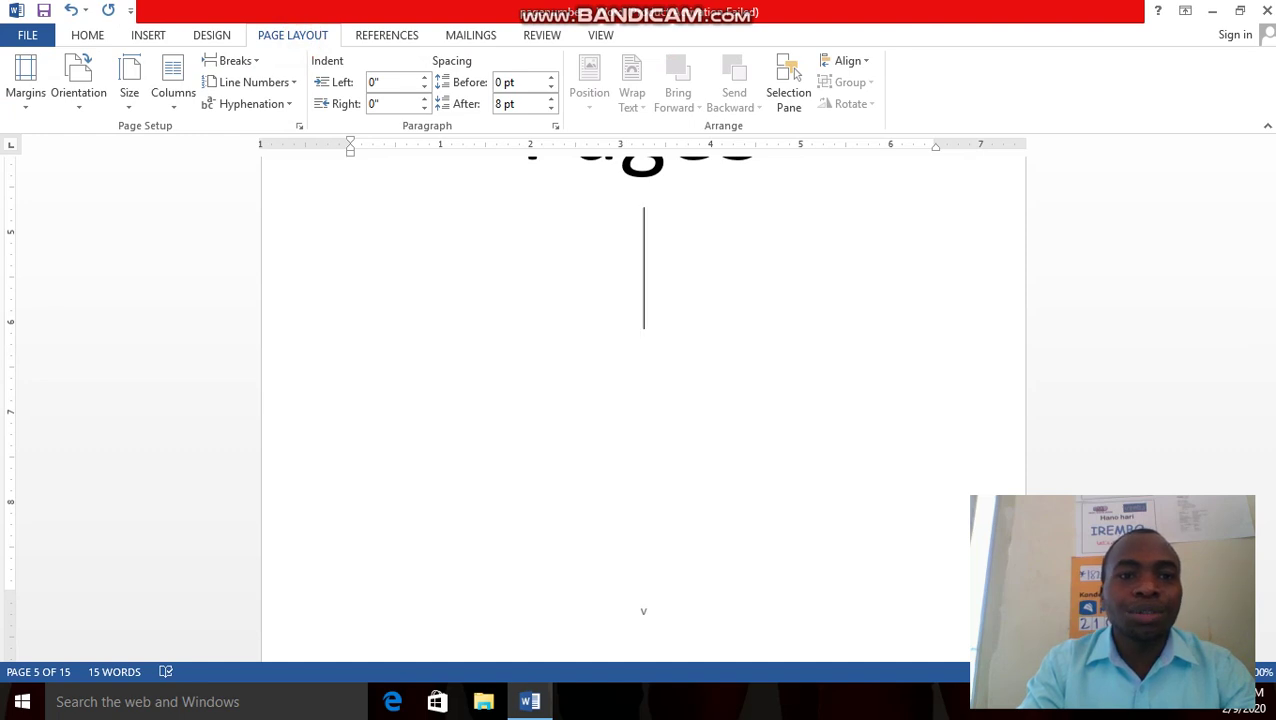
click(257, 61)
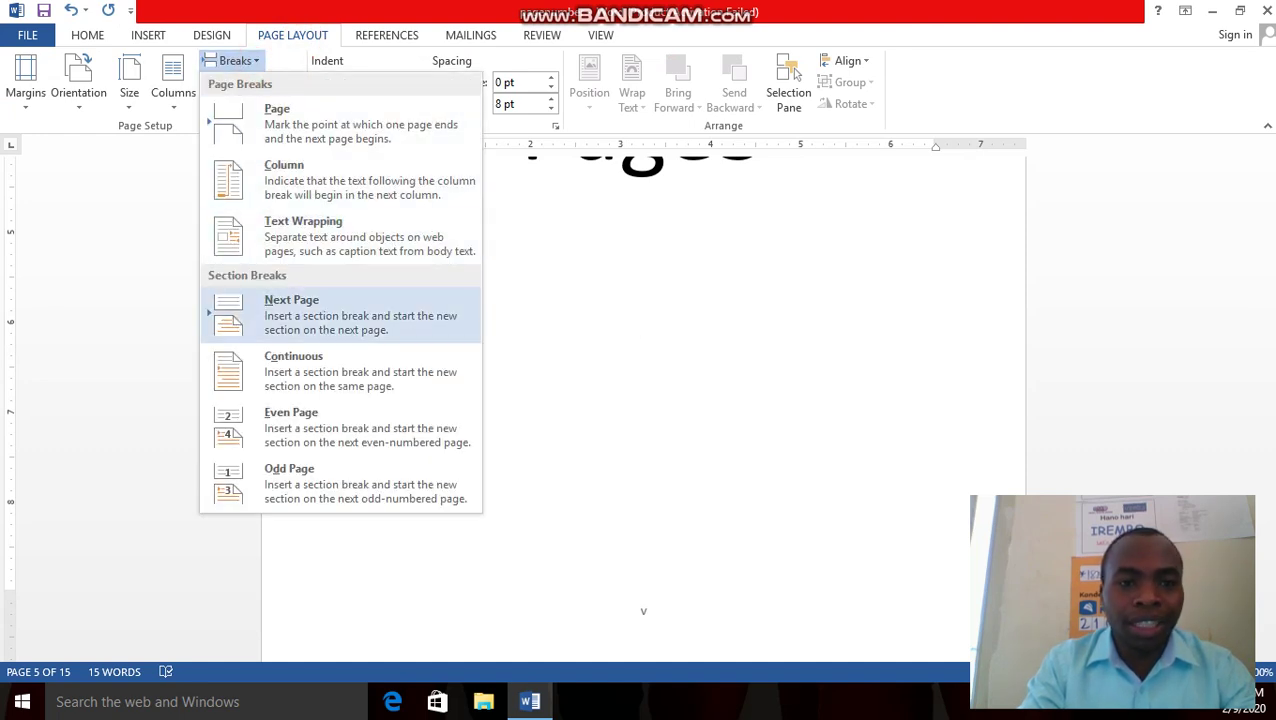
click(297, 311)
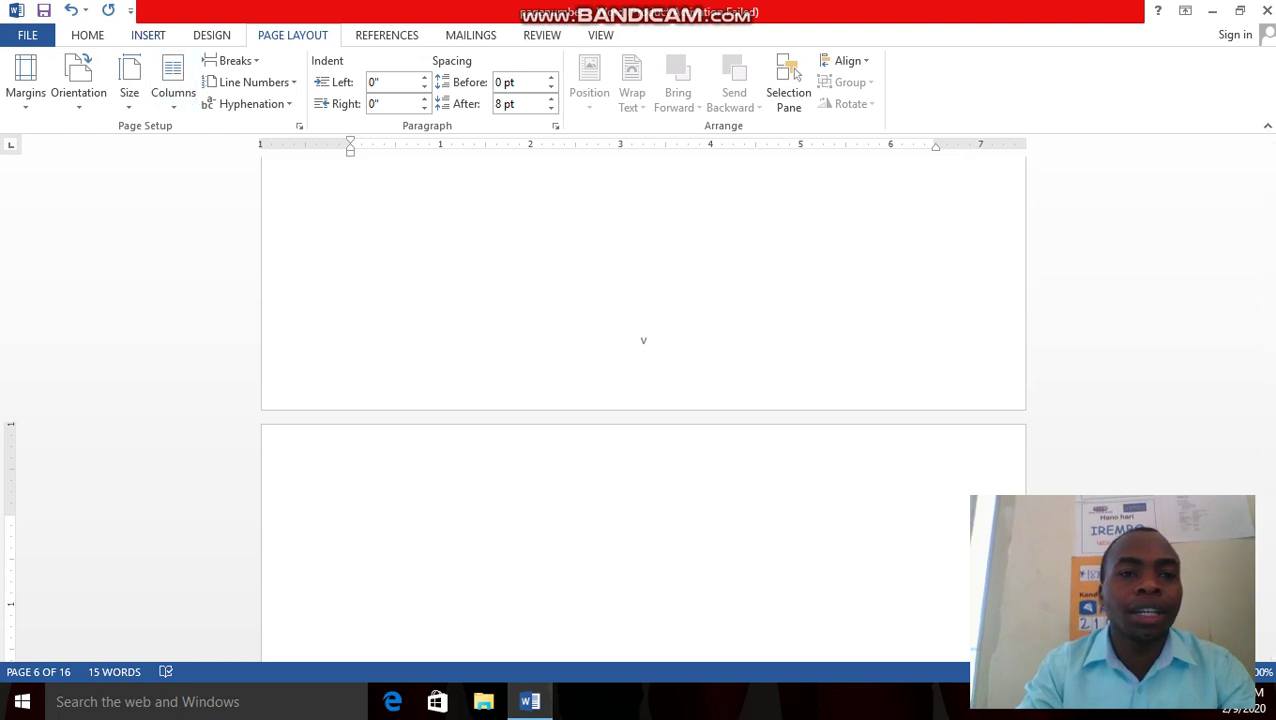
Set the new section's page number format to 1, 2, 3, ... and start its numbering at 1
click(148, 35)
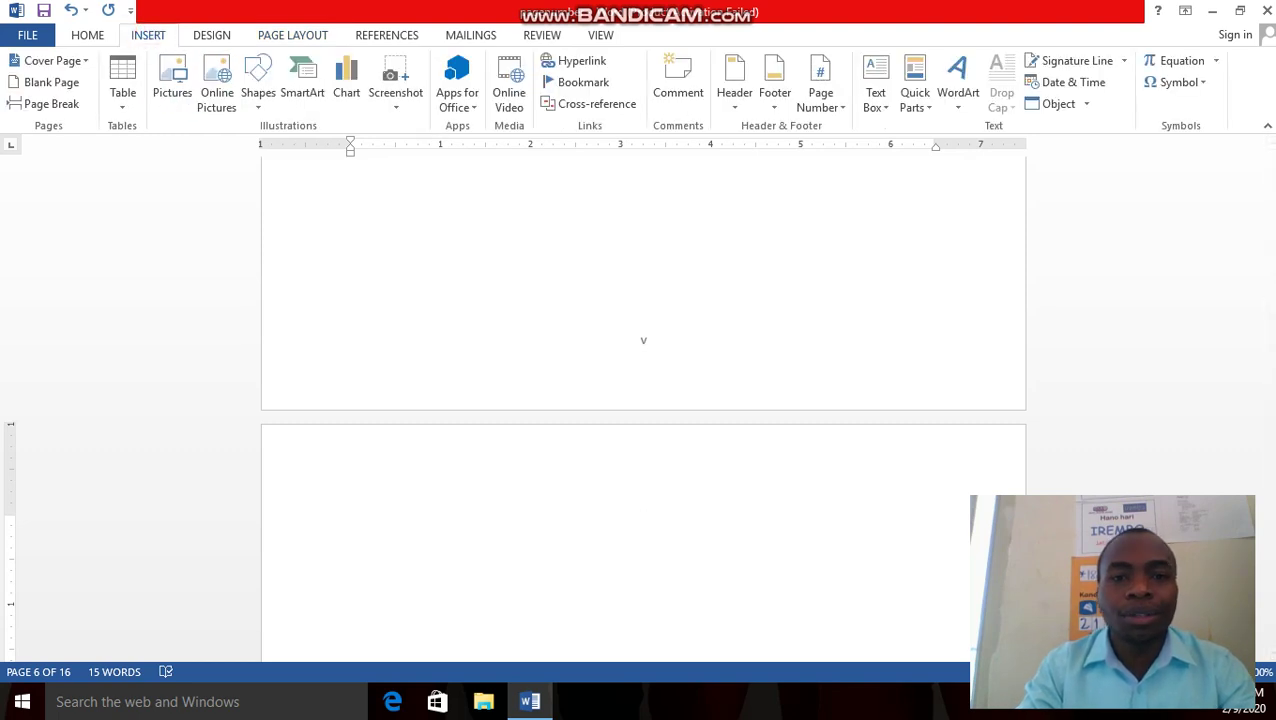
click(821, 100)
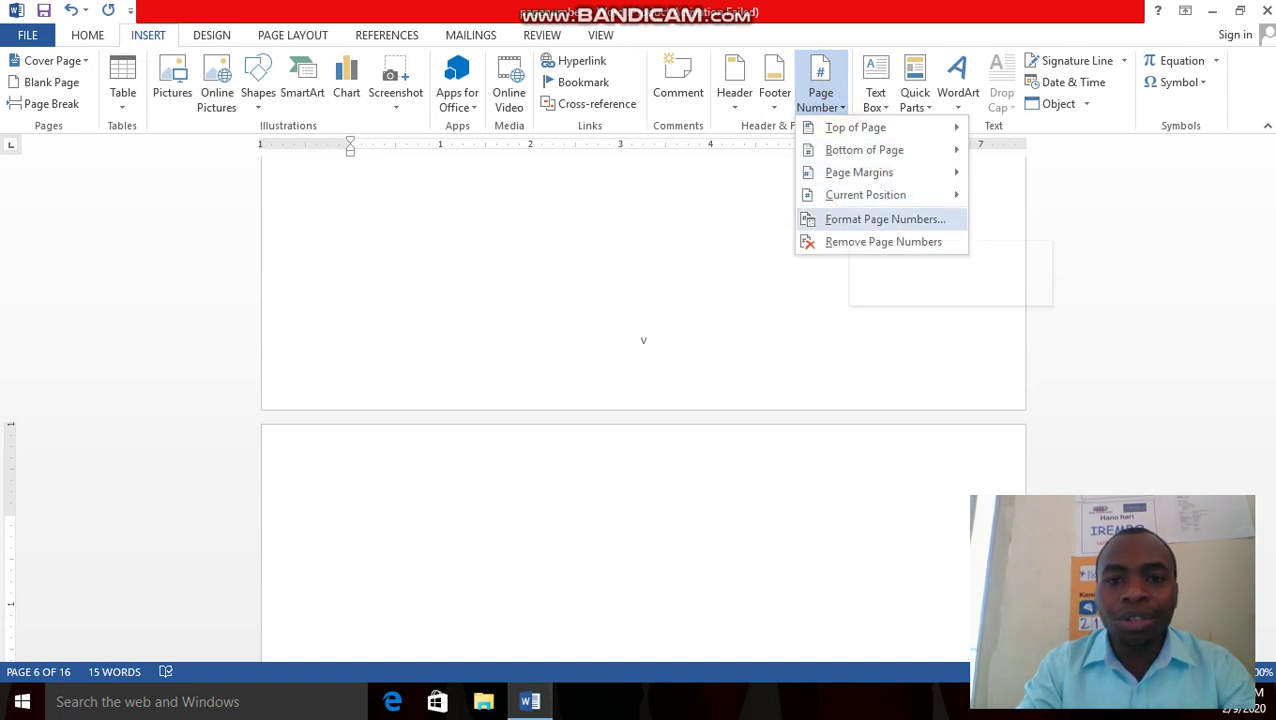
click(857, 220)
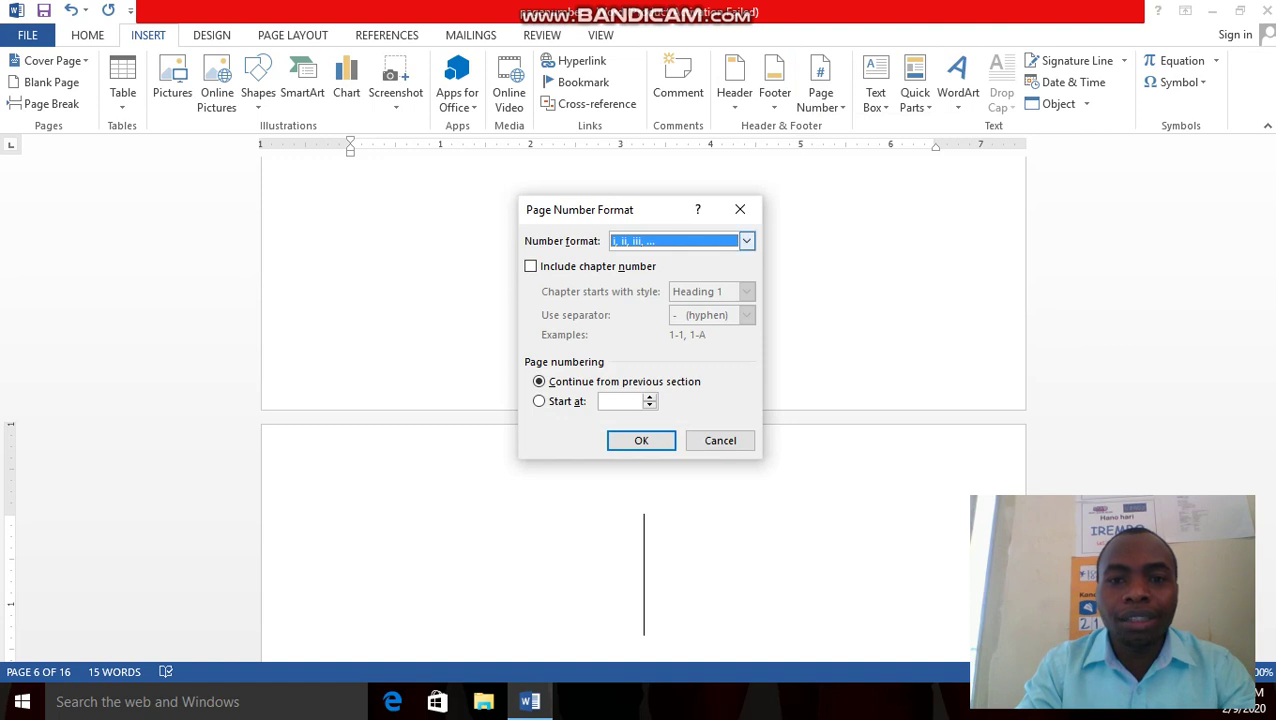
click(746, 241)
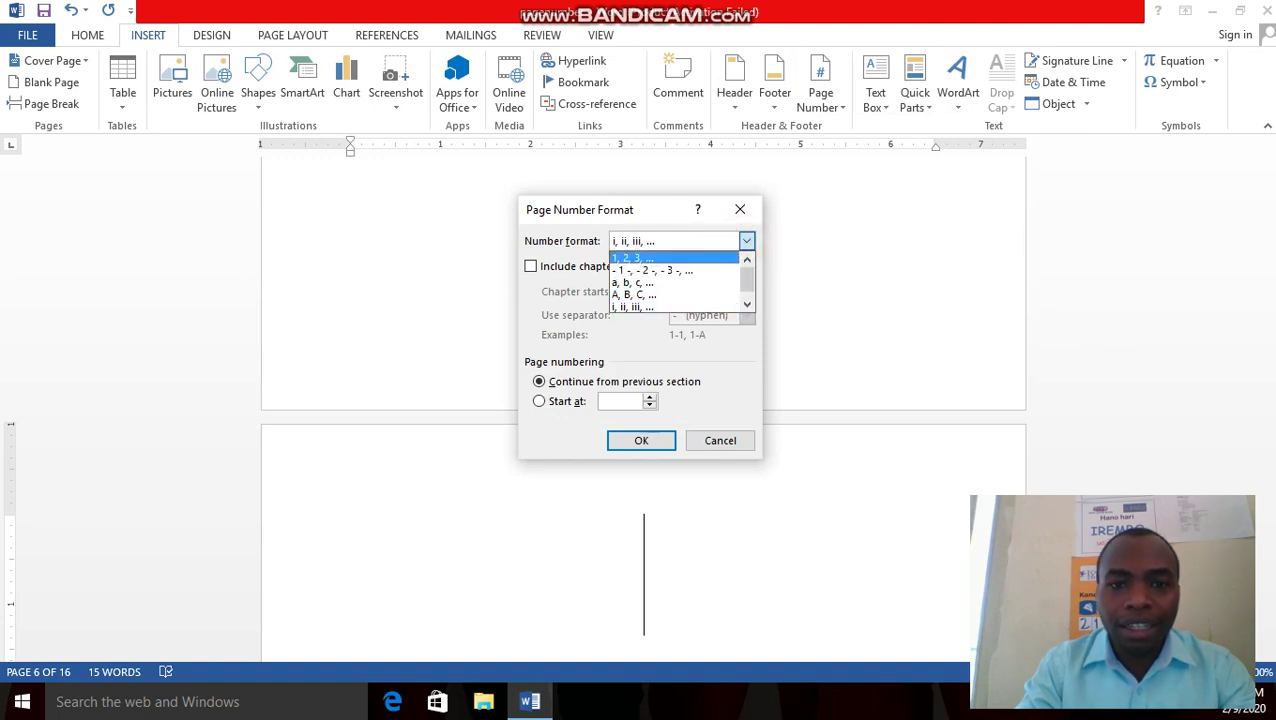
click(686, 258)
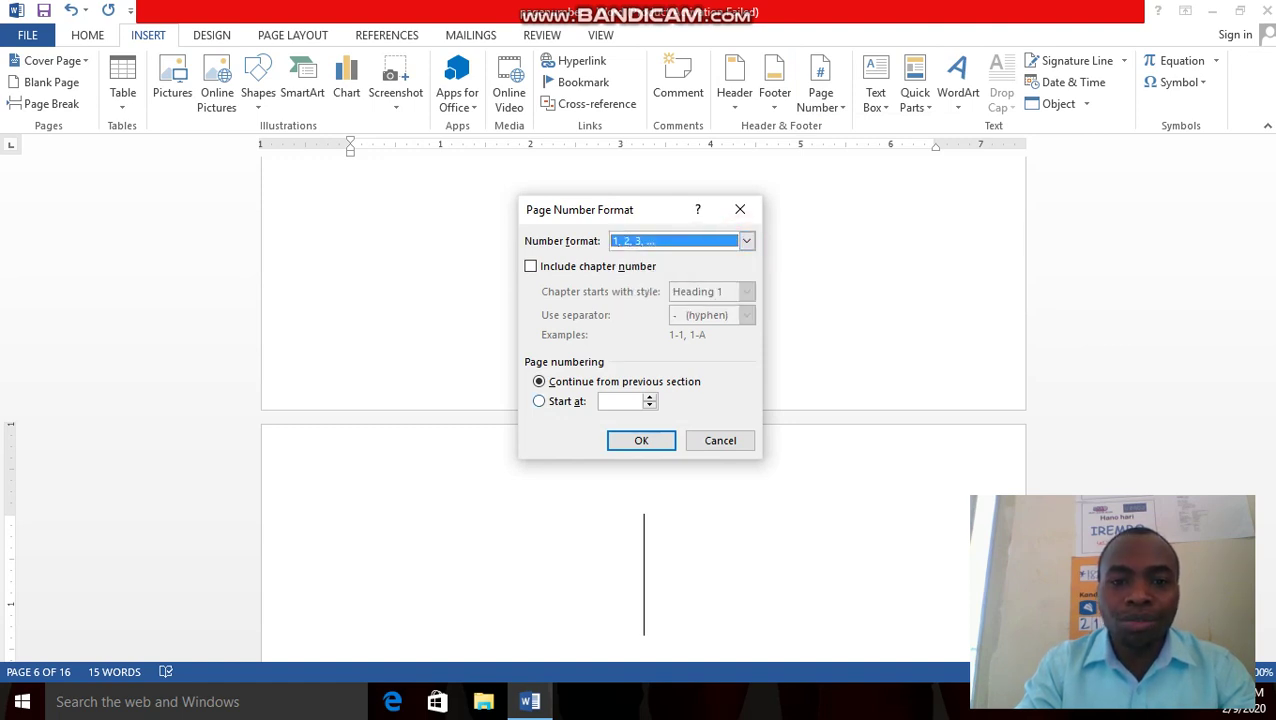
click(539, 401)
click(650, 396)
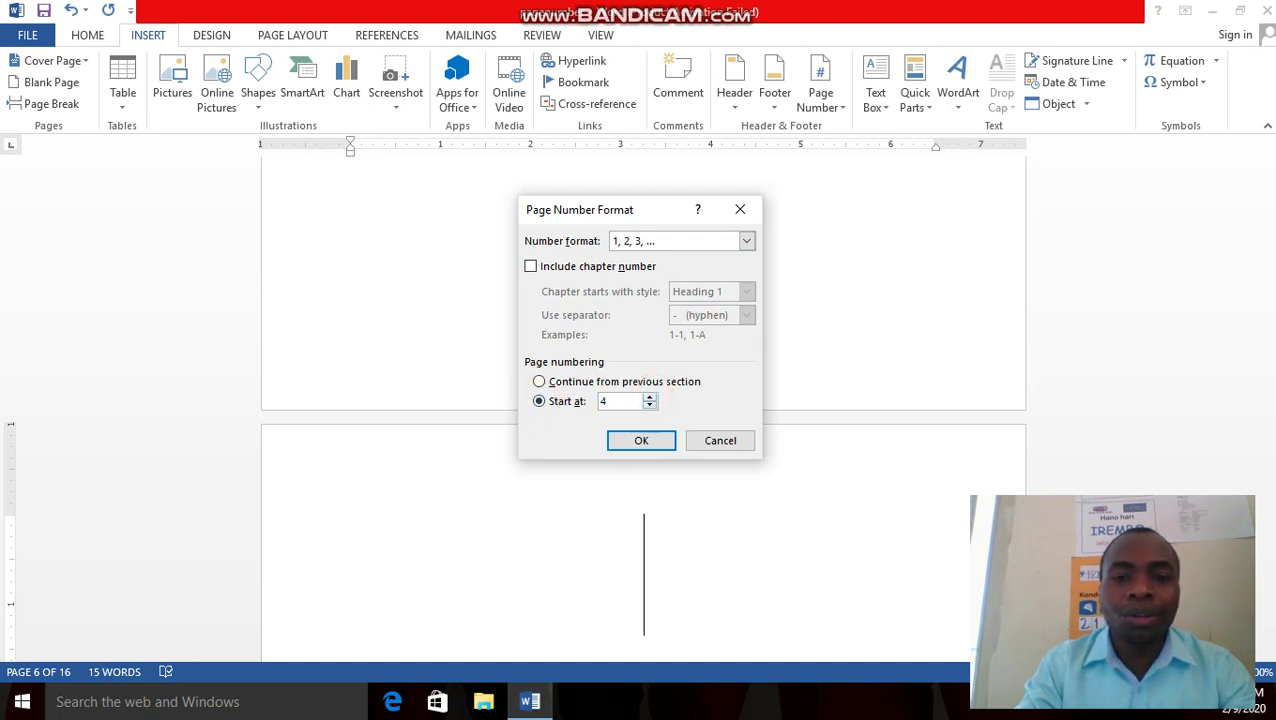
click(650, 405)
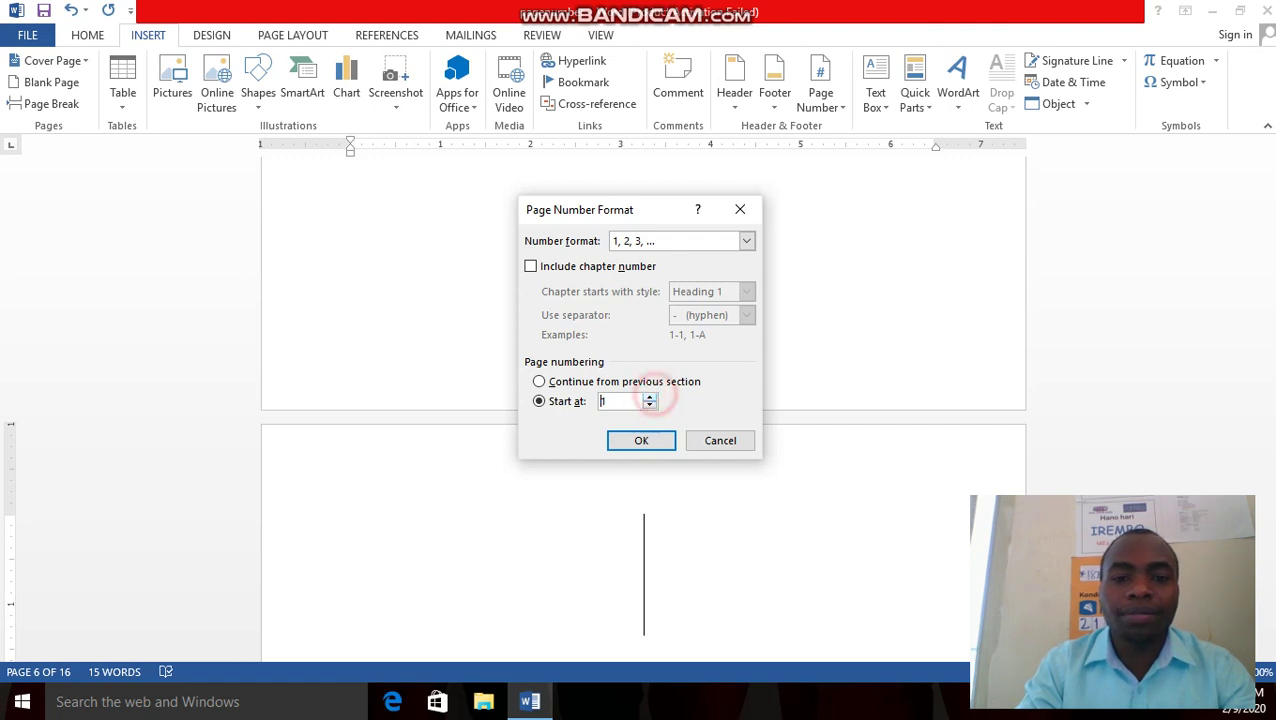
click(636, 440)
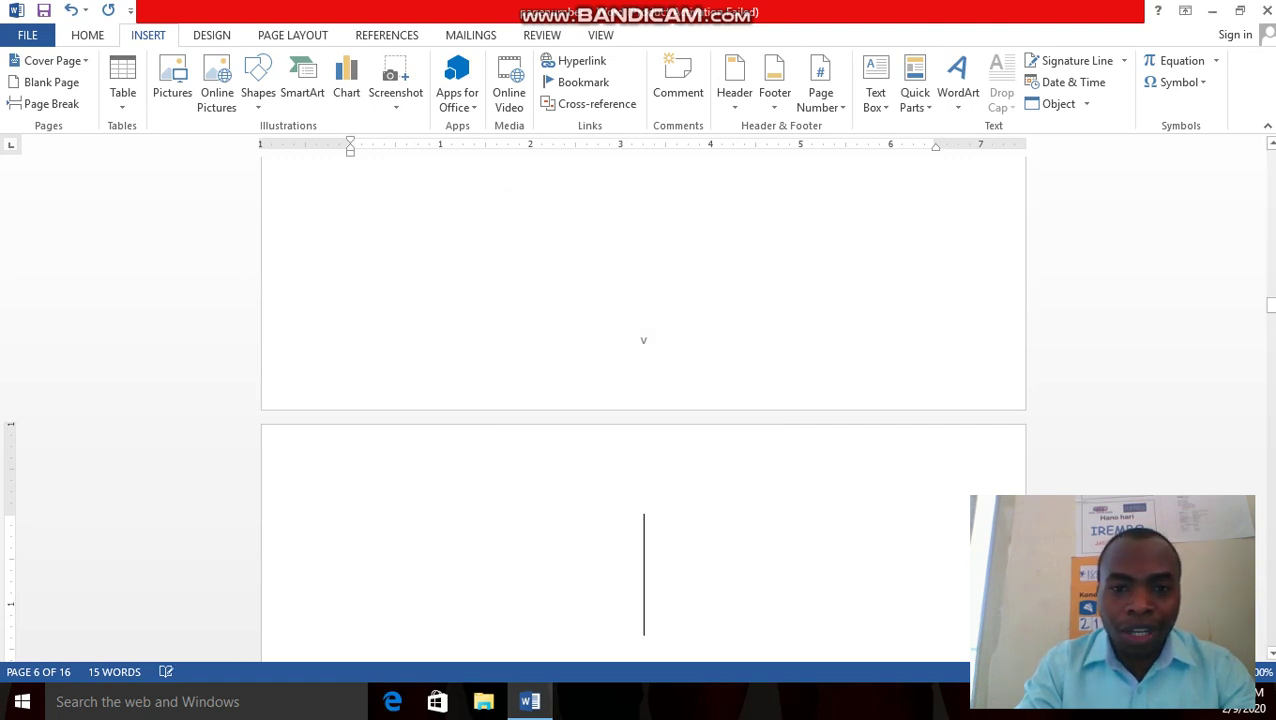
Check the footer page numbers at the end of the Roman-numbered section and on the document's last page
mouse_move(1271, 305)
mouse_down()
mouse_move(1271, 366)
mouse_move(1271, 302)
mouse_up()
click(641, 455)
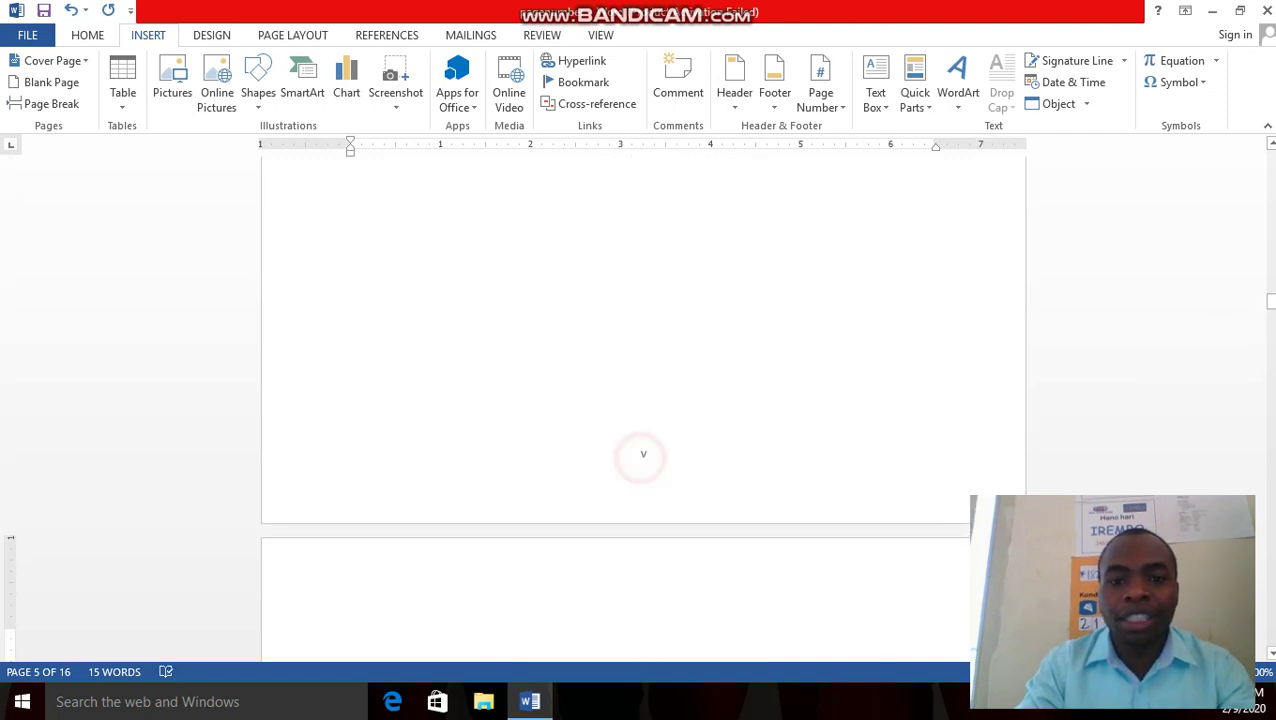
drag(1271, 293, 1271, 638)
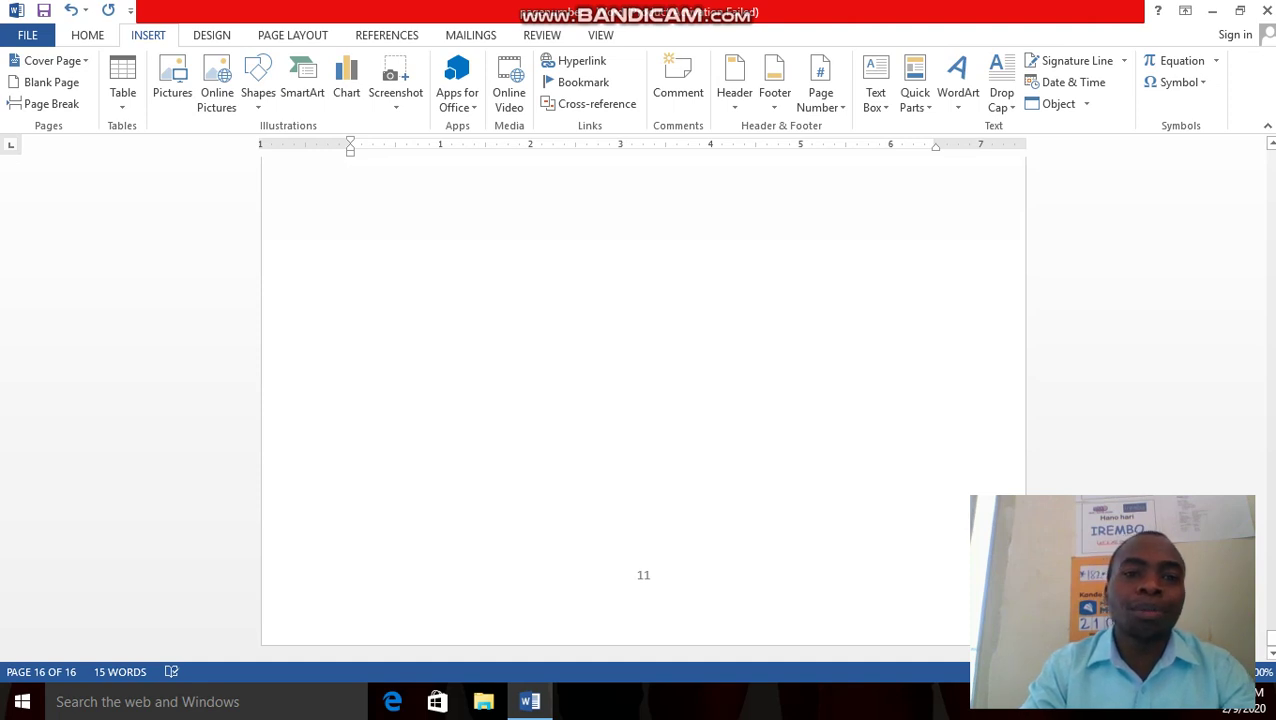